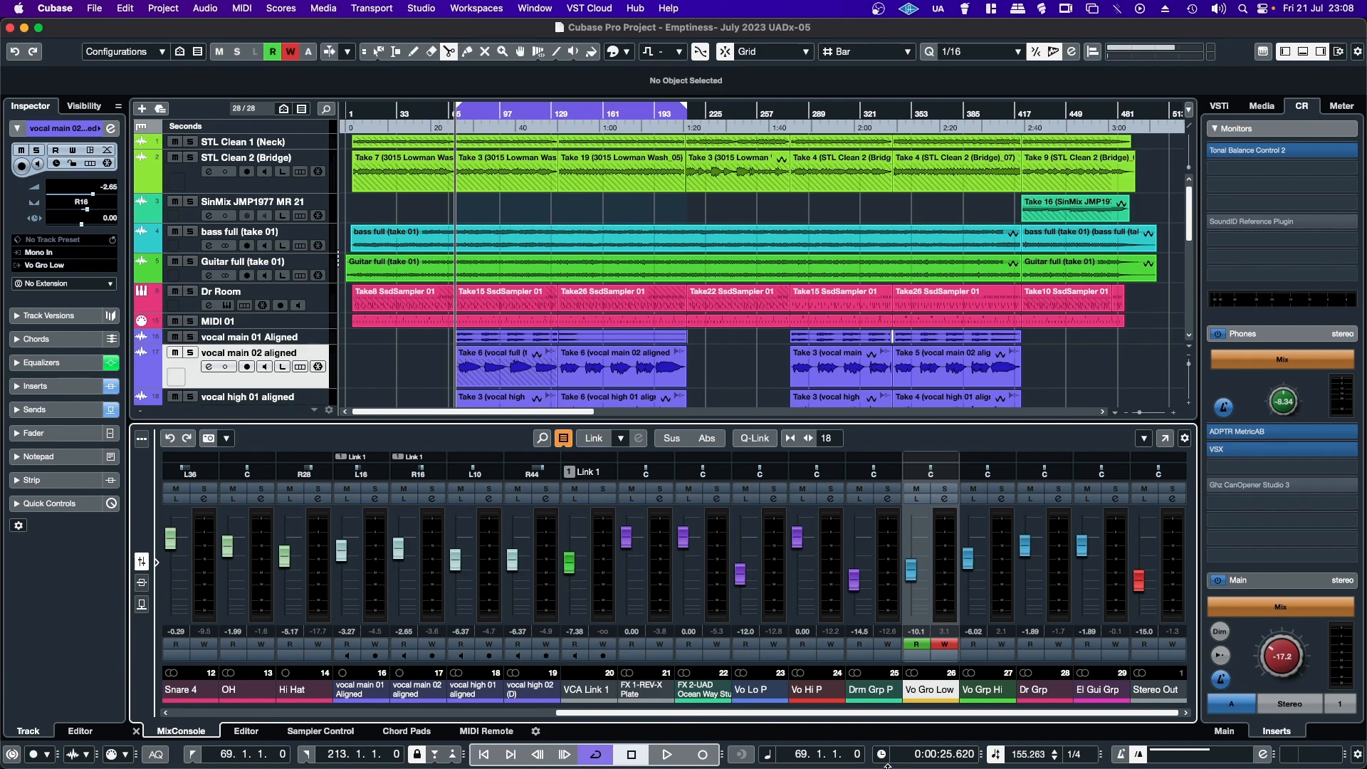
Turn off automation read and write on the Vo Gro Low channel, and solo El Gui Grp for playback.
click(928, 645)
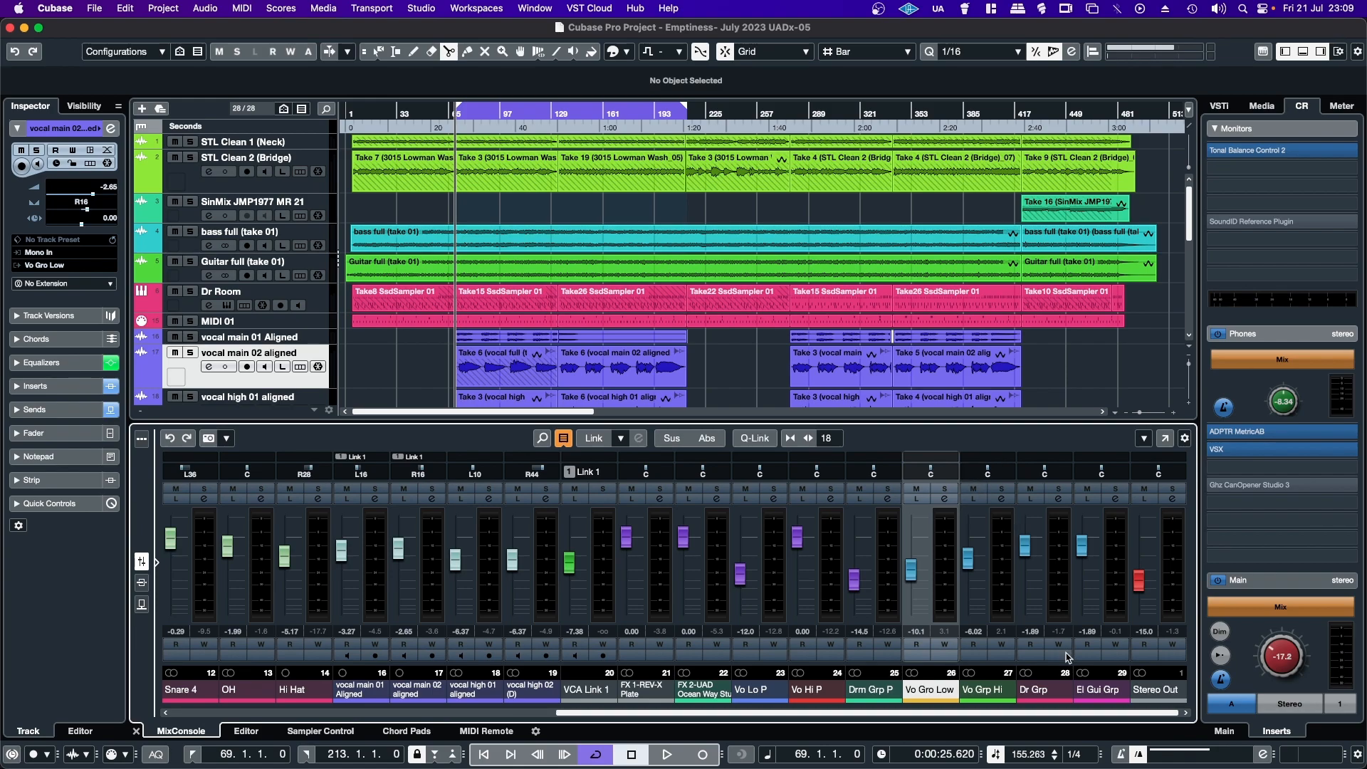
click(1115, 488)
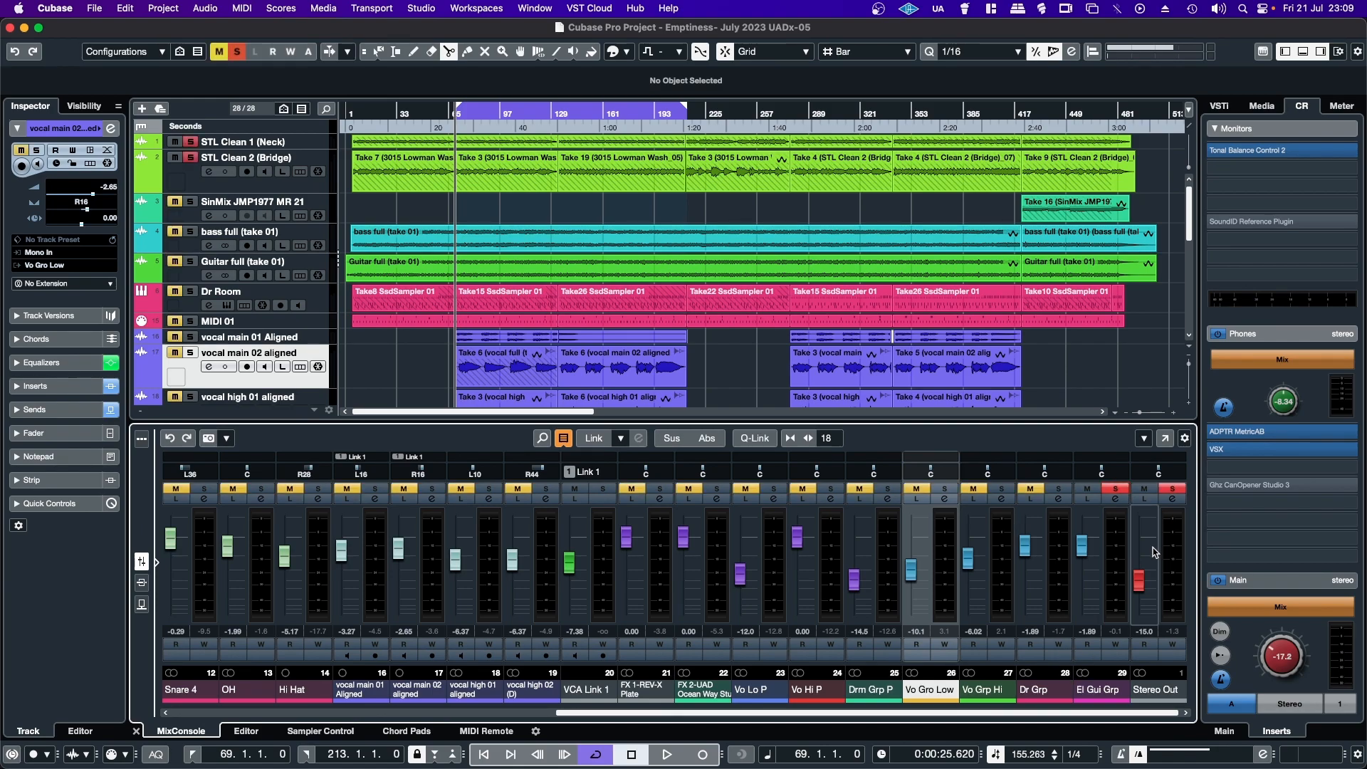
key(space)
Open the UADx 176 Compressor from El Gui Grp's inserts and check its plug-in resize options without changing the size.
click(1115, 498)
click(436, 277)
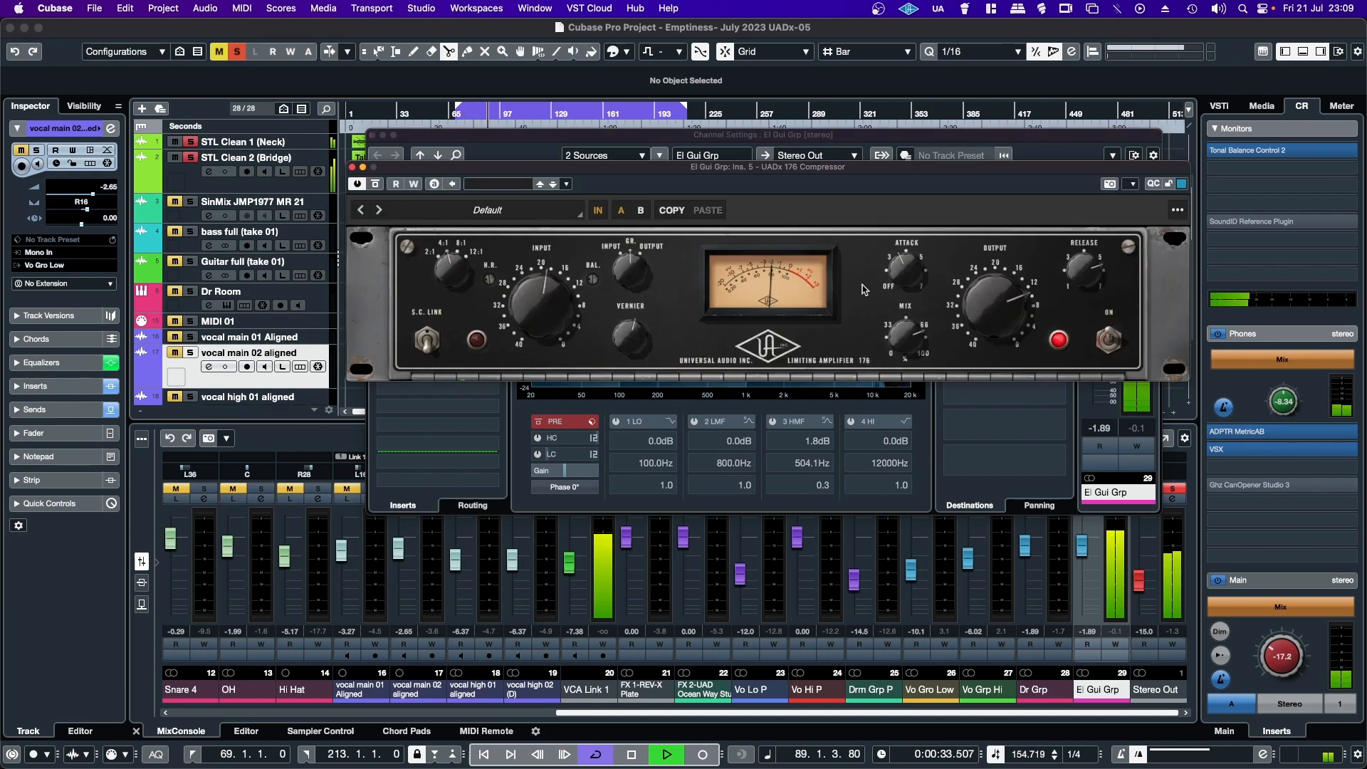
drag(821, 168, 726, 194)
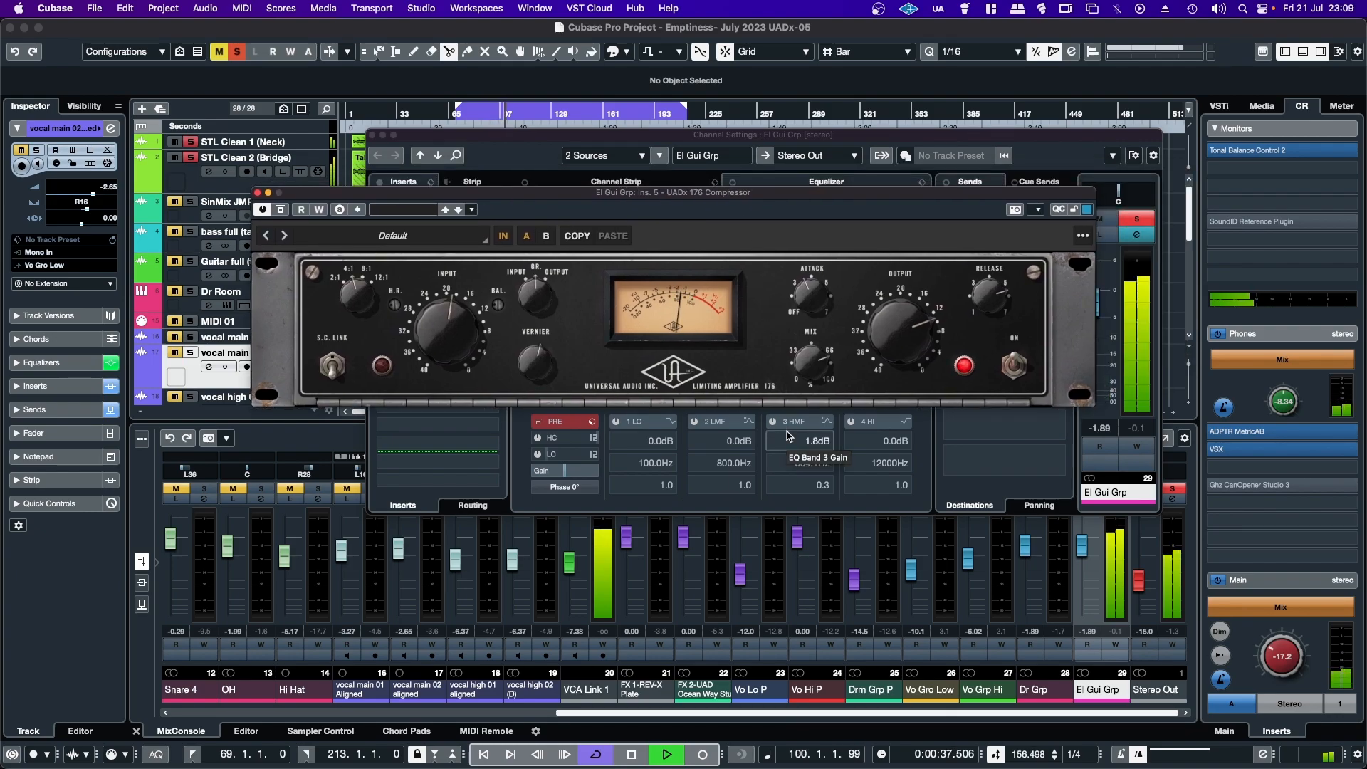
click(1082, 235)
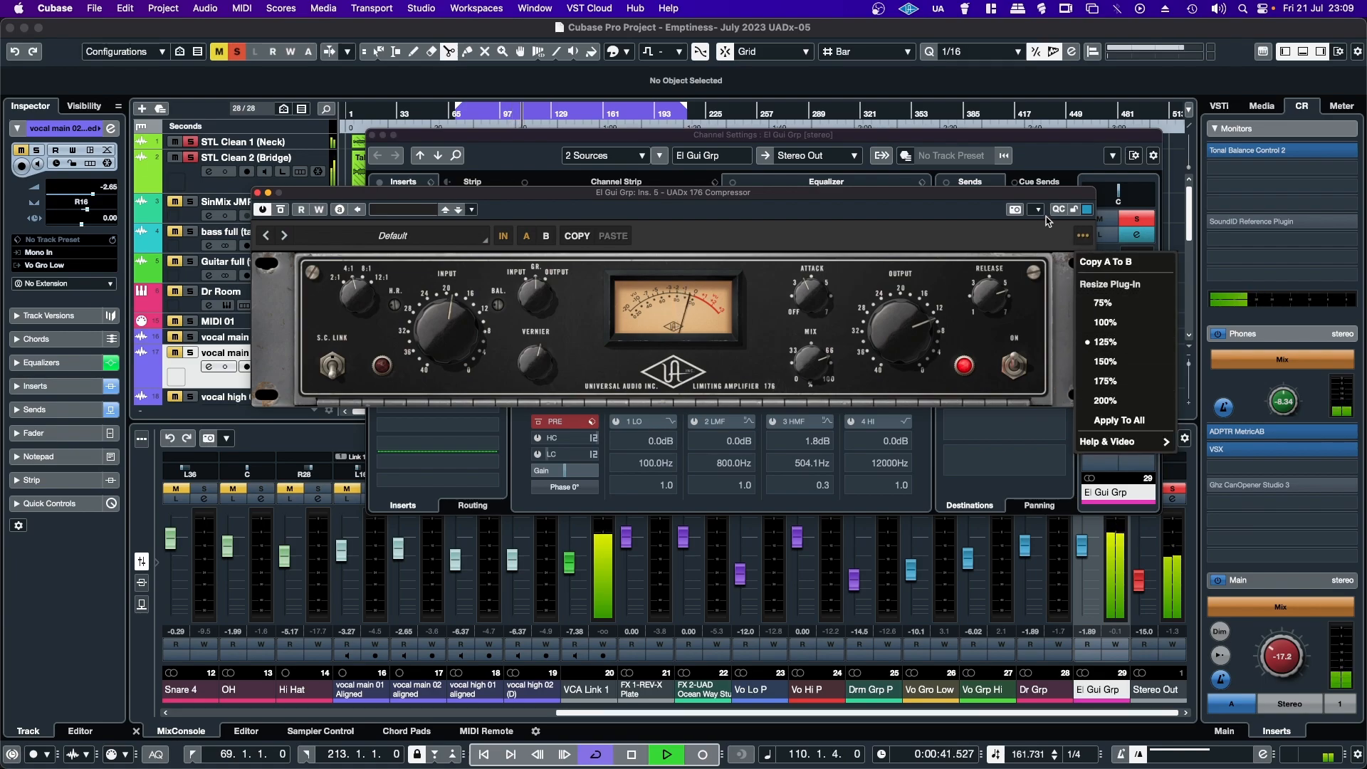
click(921, 208)
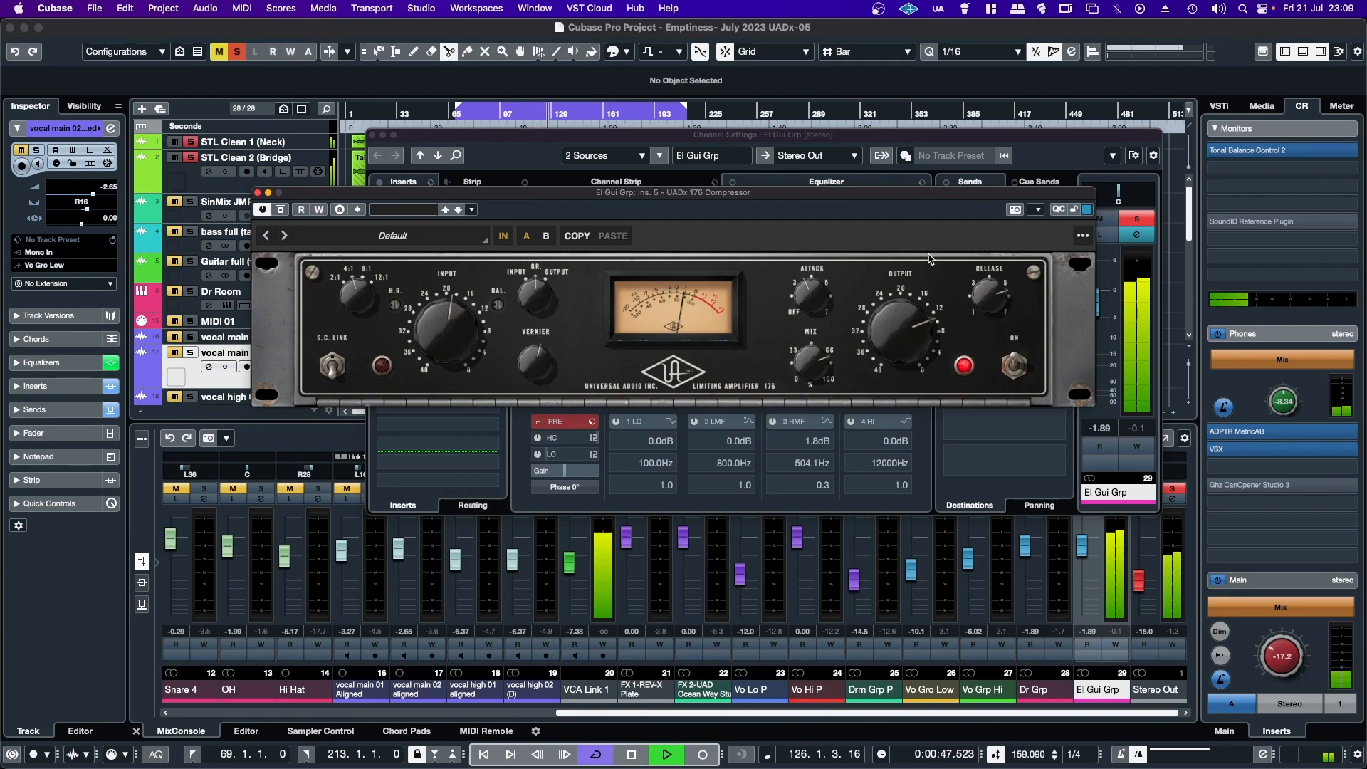
Replay the cycle section and compare El Gui Grp with the UADx 176 Compressor bypassed and active.
click(467, 113)
click(467, 113)
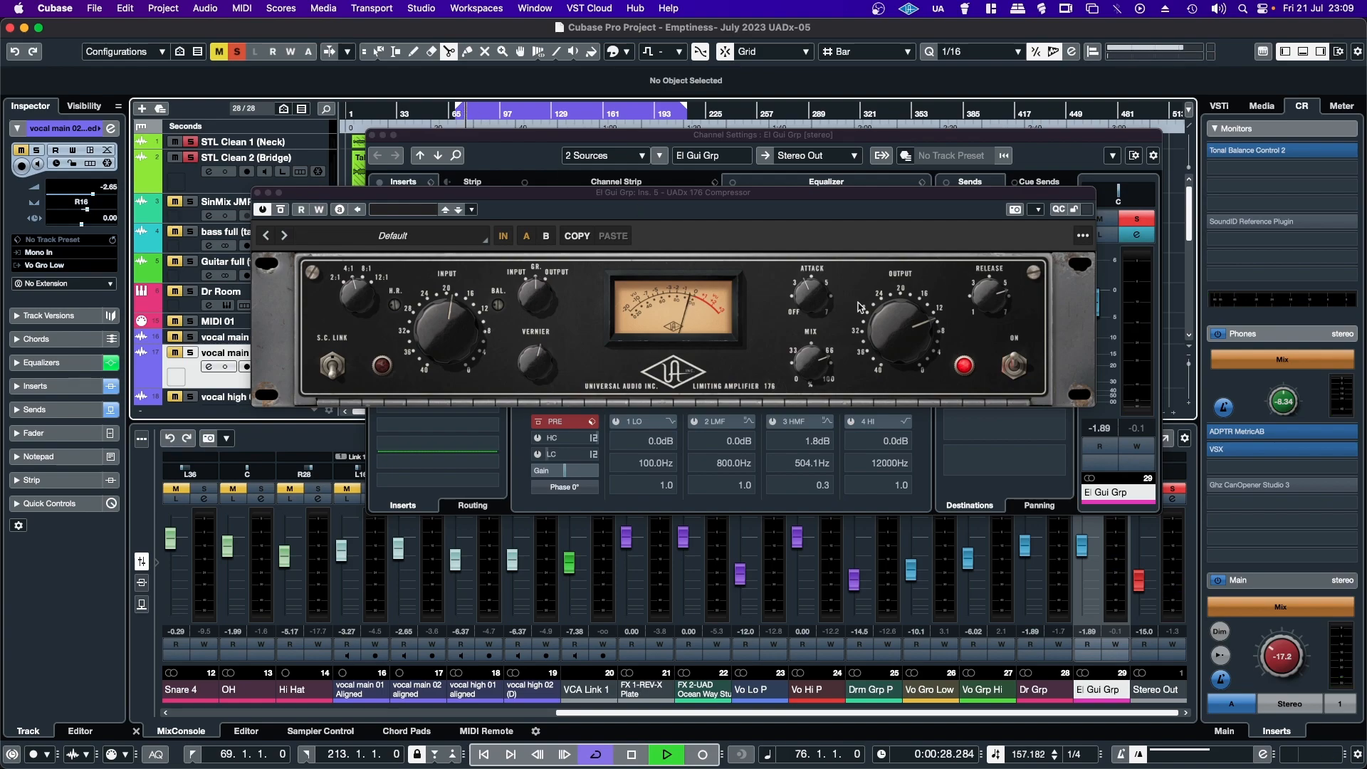
click(964, 367)
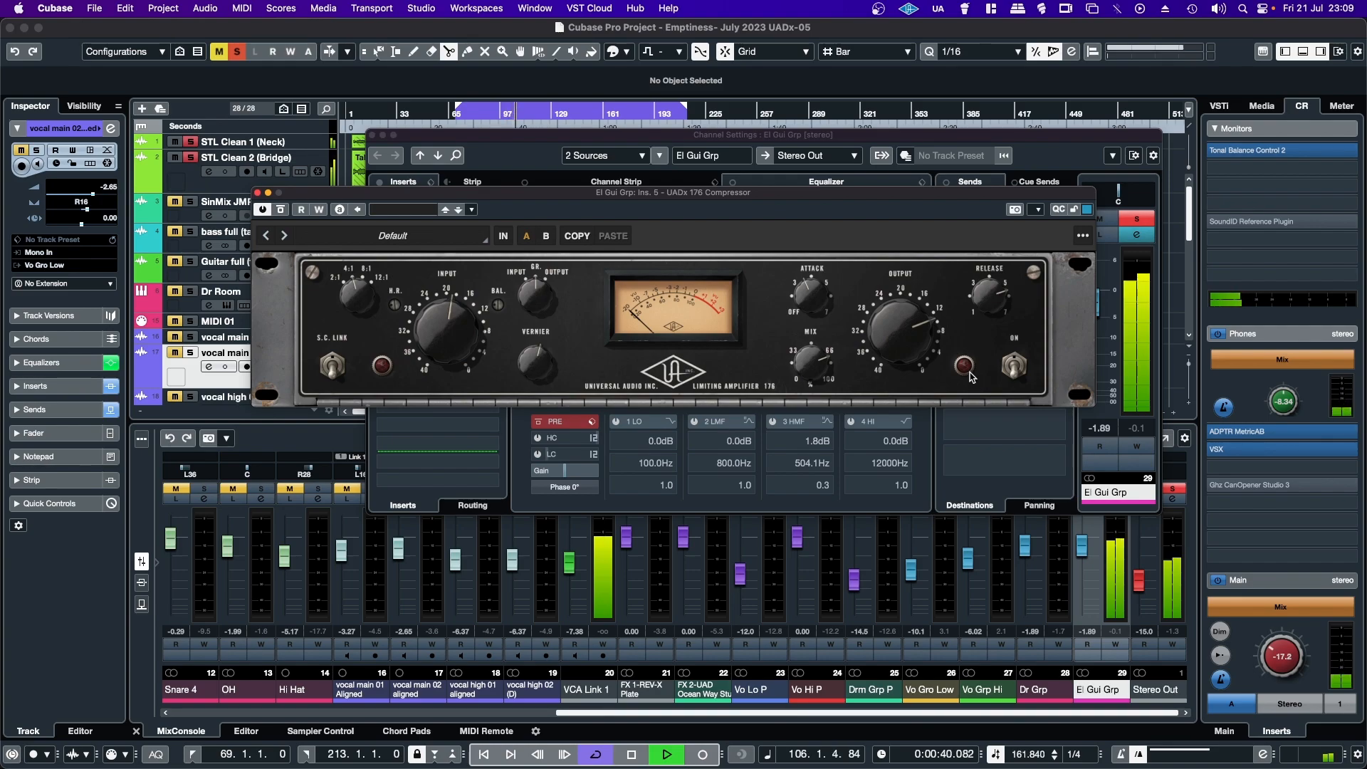
click(967, 369)
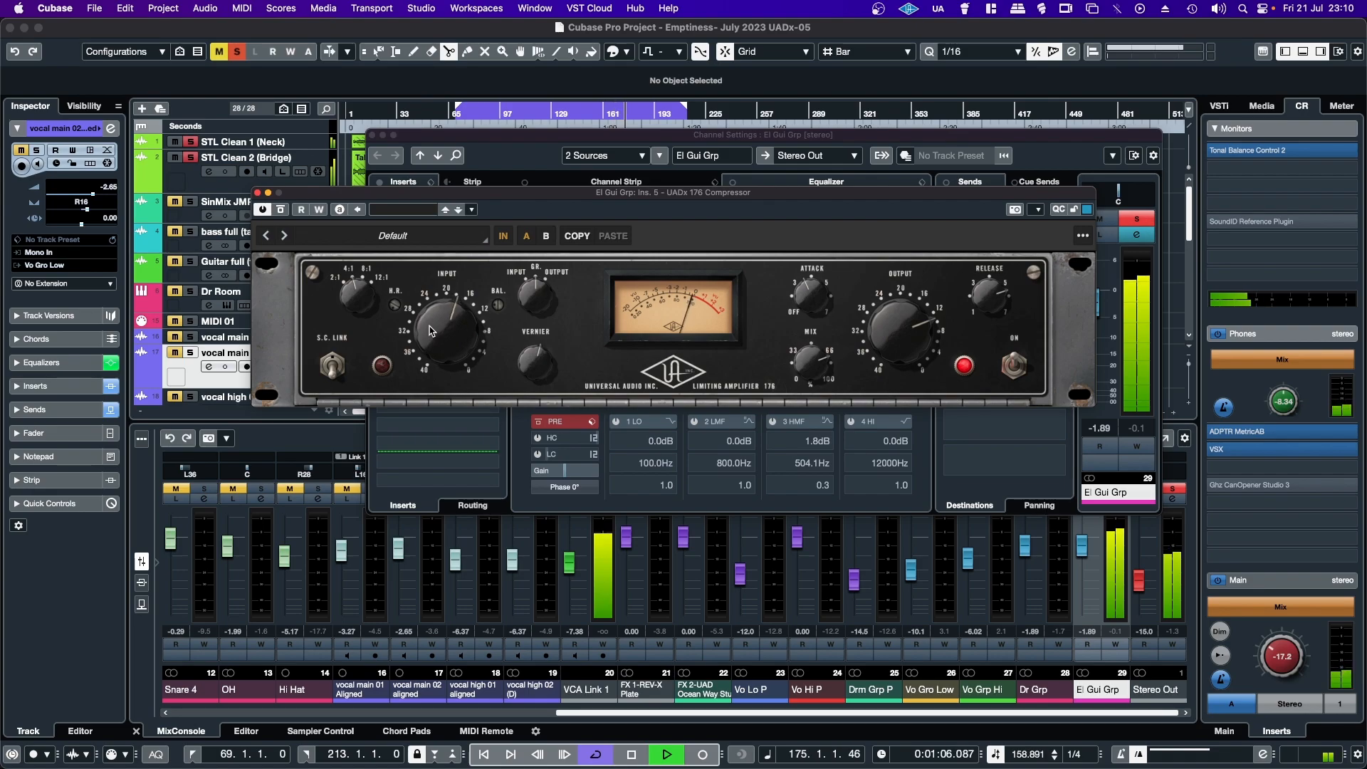
Try higher Input gain on El Gui Grp's UADx 176 Compressor and bring it back to about where it was.
scroll(430, 329, up, 5)
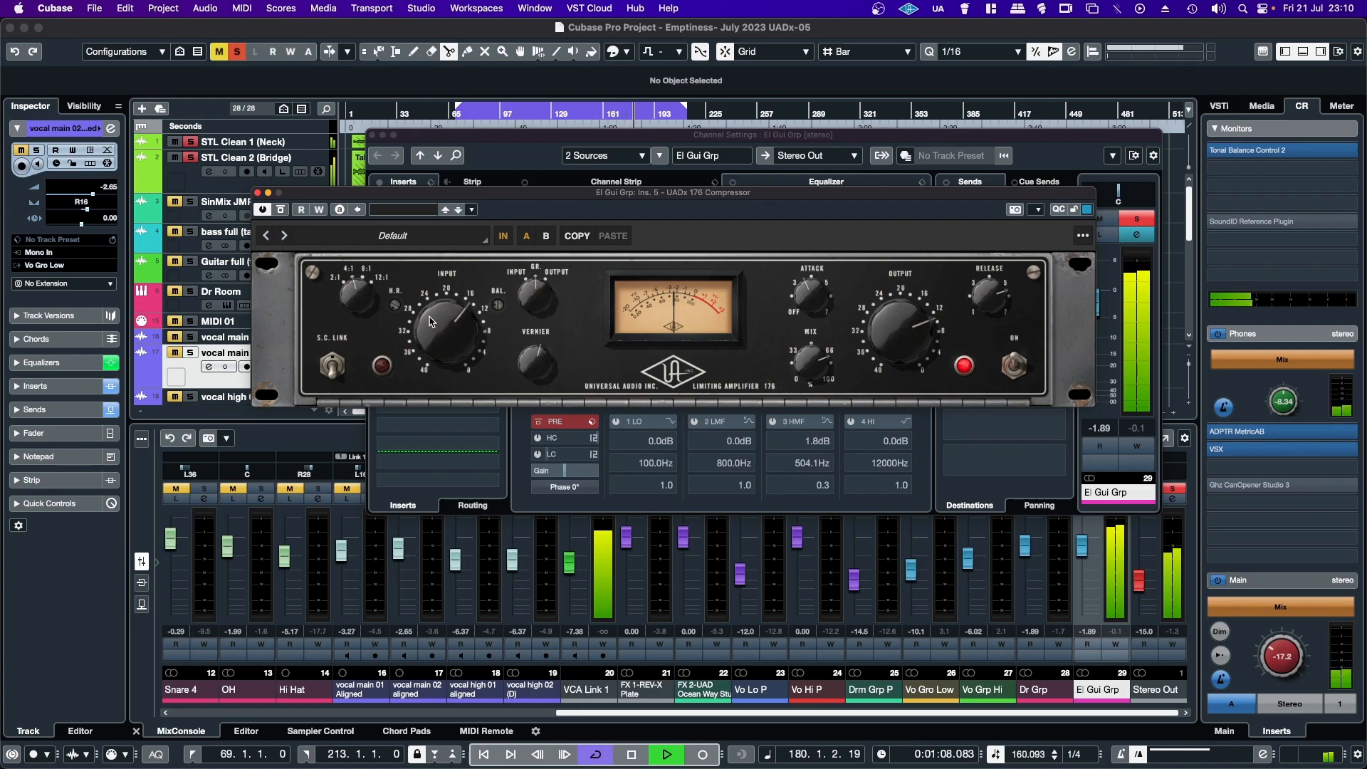
scroll(429, 321, up, 3)
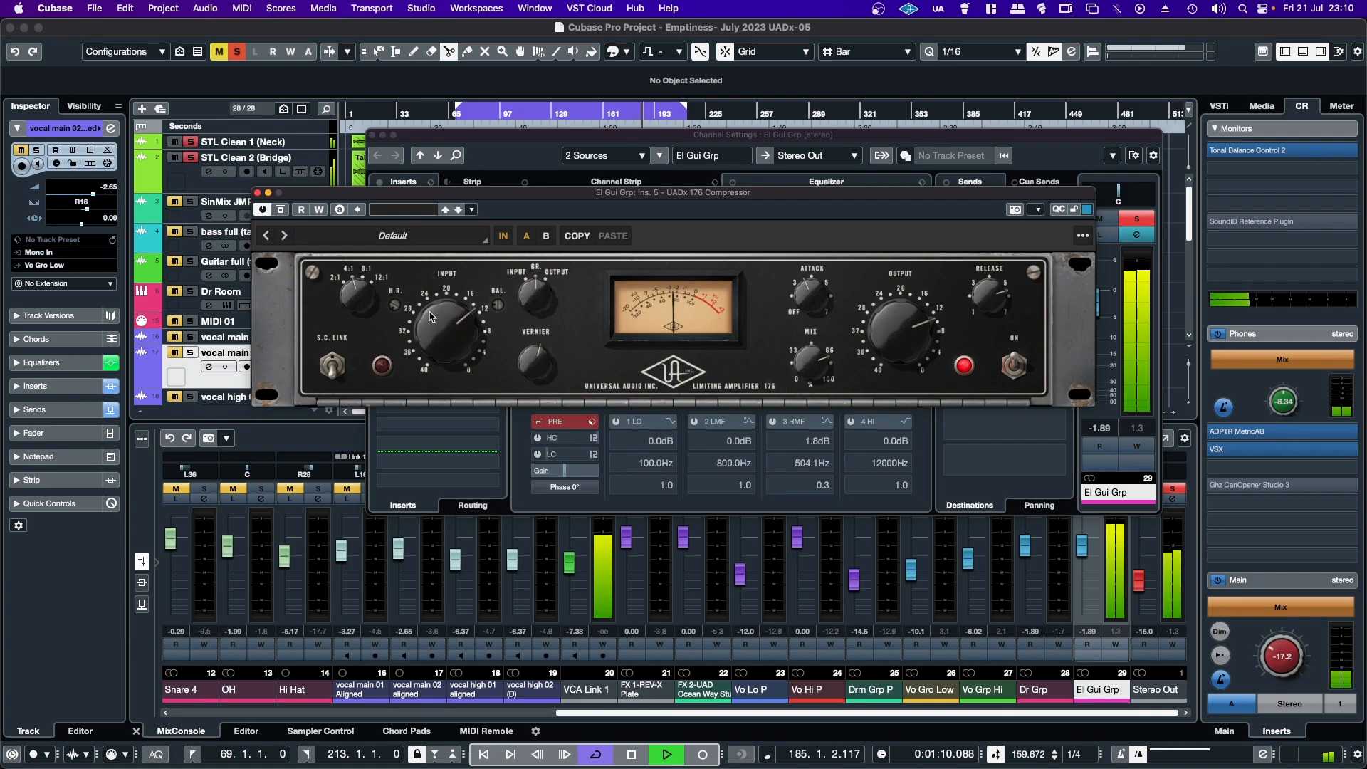
drag(430, 312, 427, 323)
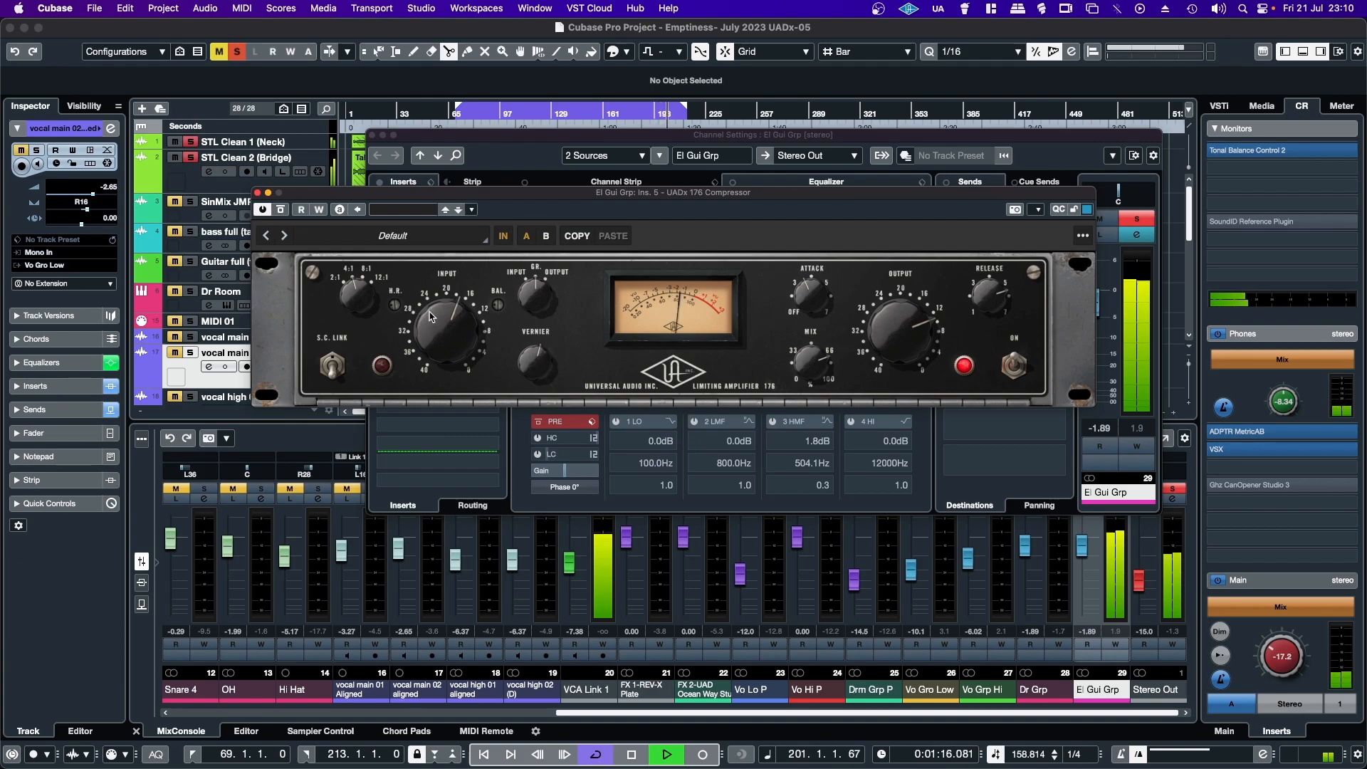
drag(446, 335, 445, 337)
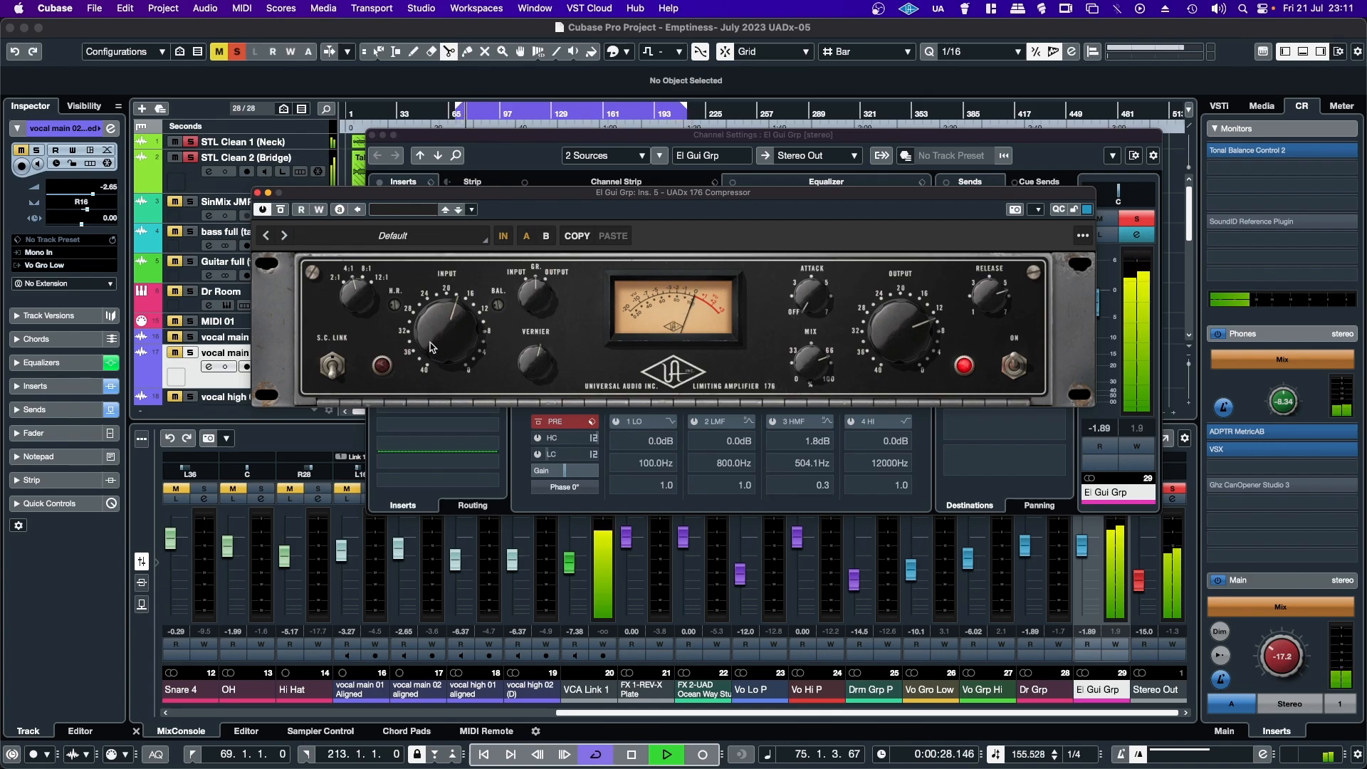
mouse_move(430, 346)
mouse_down()
mouse_move(427, 313)
mouse_move(430, 340)
mouse_up()
drag(437, 340, 437, 345)
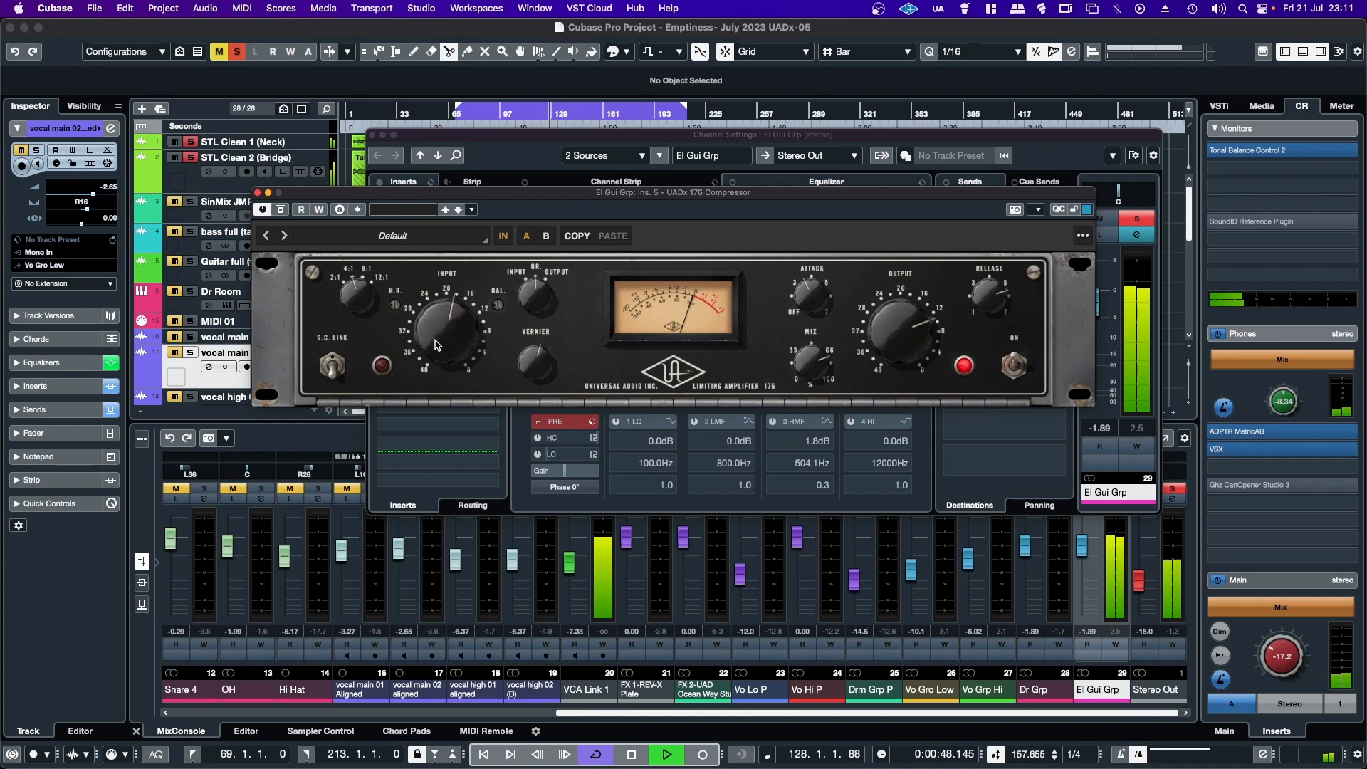
Unsolo El Gui Grp and close its compressor and channel settings windows.
click(1137, 219)
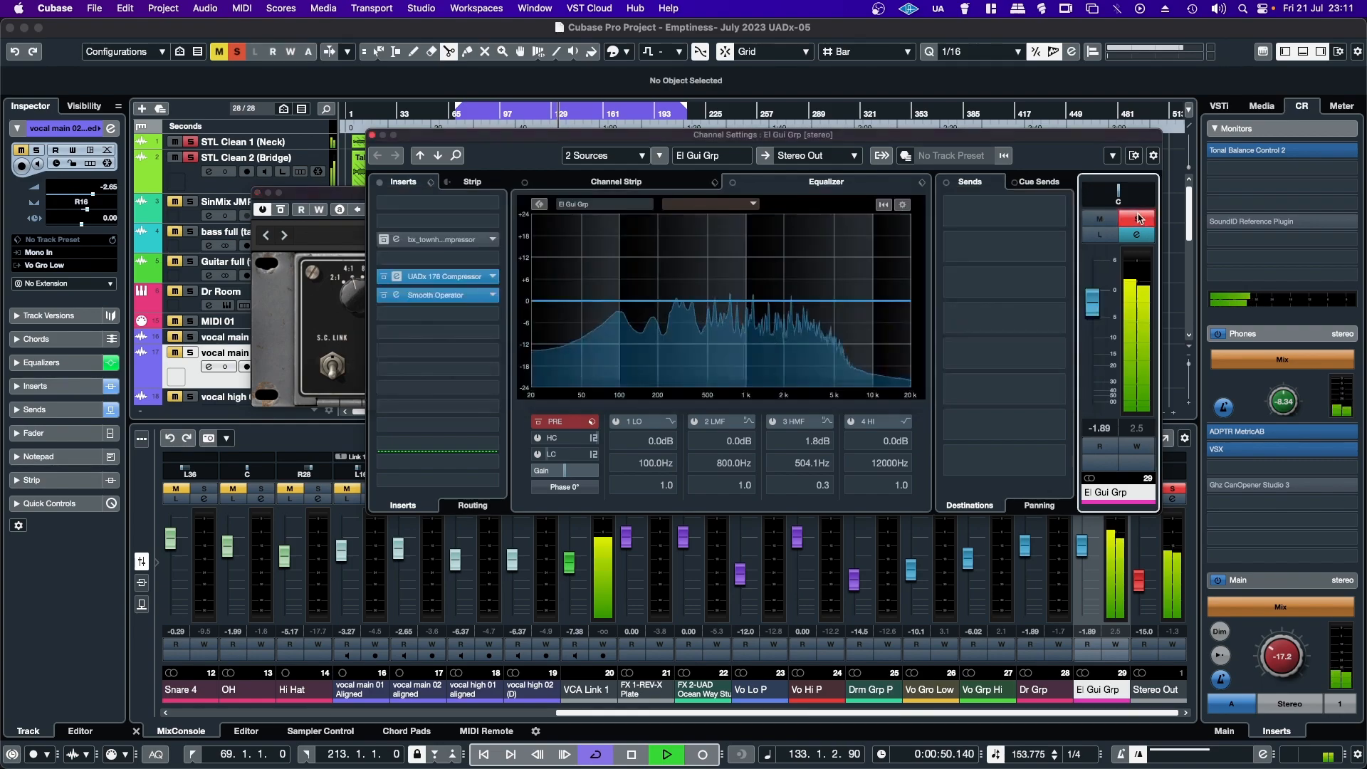
click(258, 193)
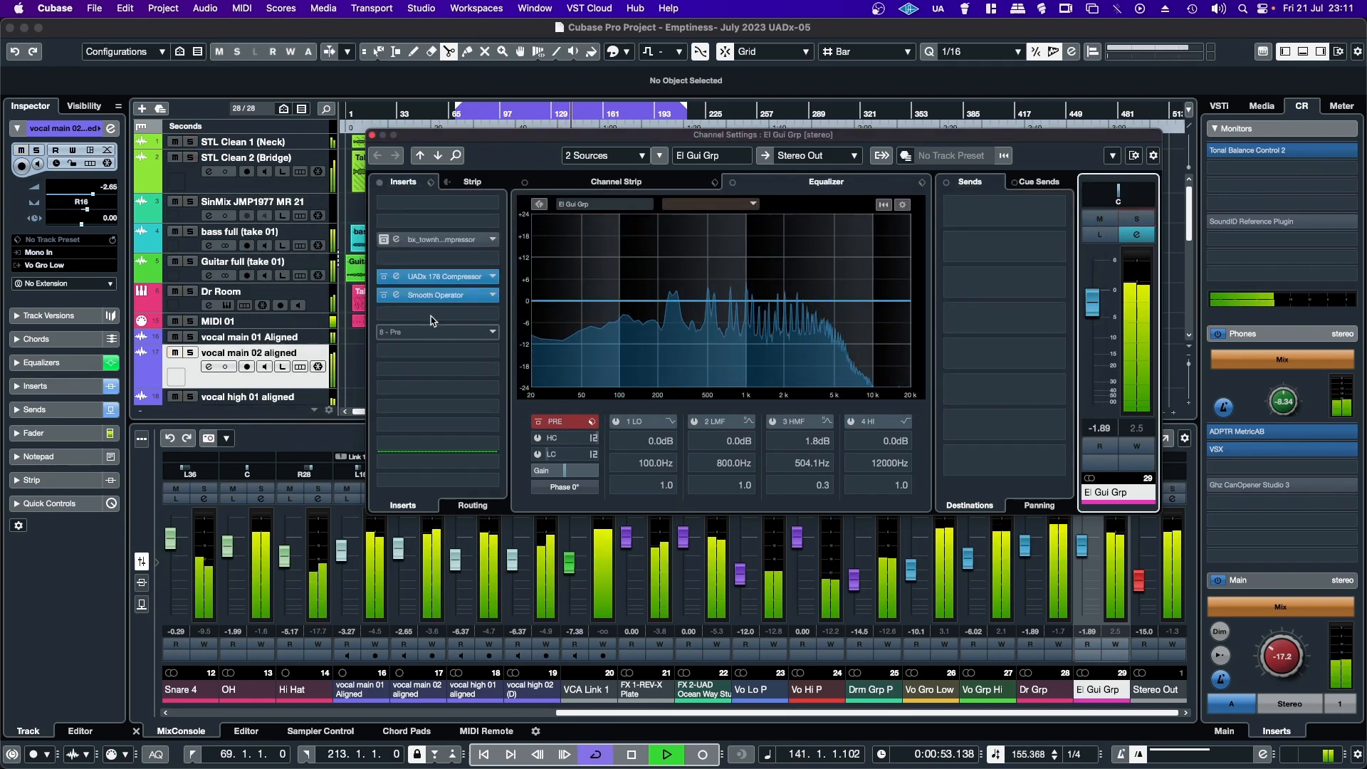
click(372, 135)
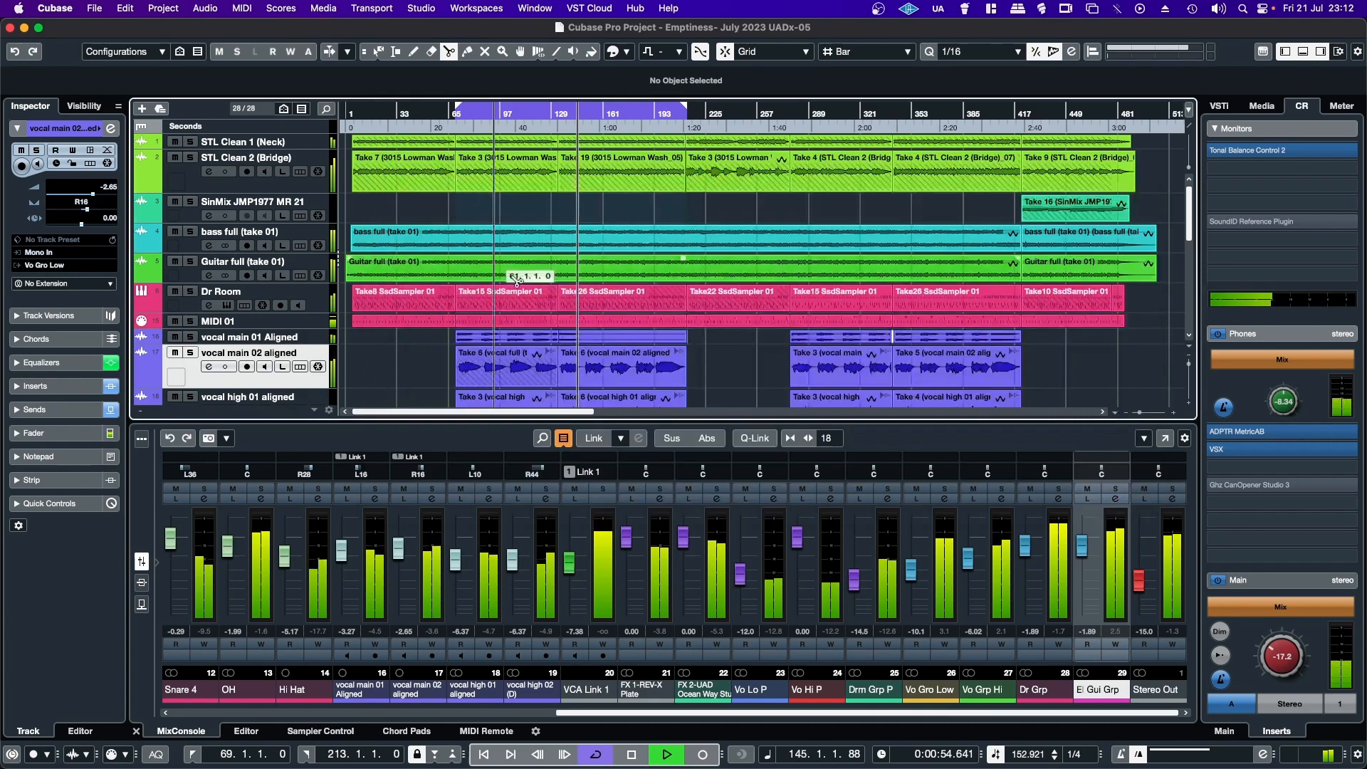
Solo the Dr Grp channel and open its UADx 176 Compressor insert.
click(1058, 489)
click(1059, 499)
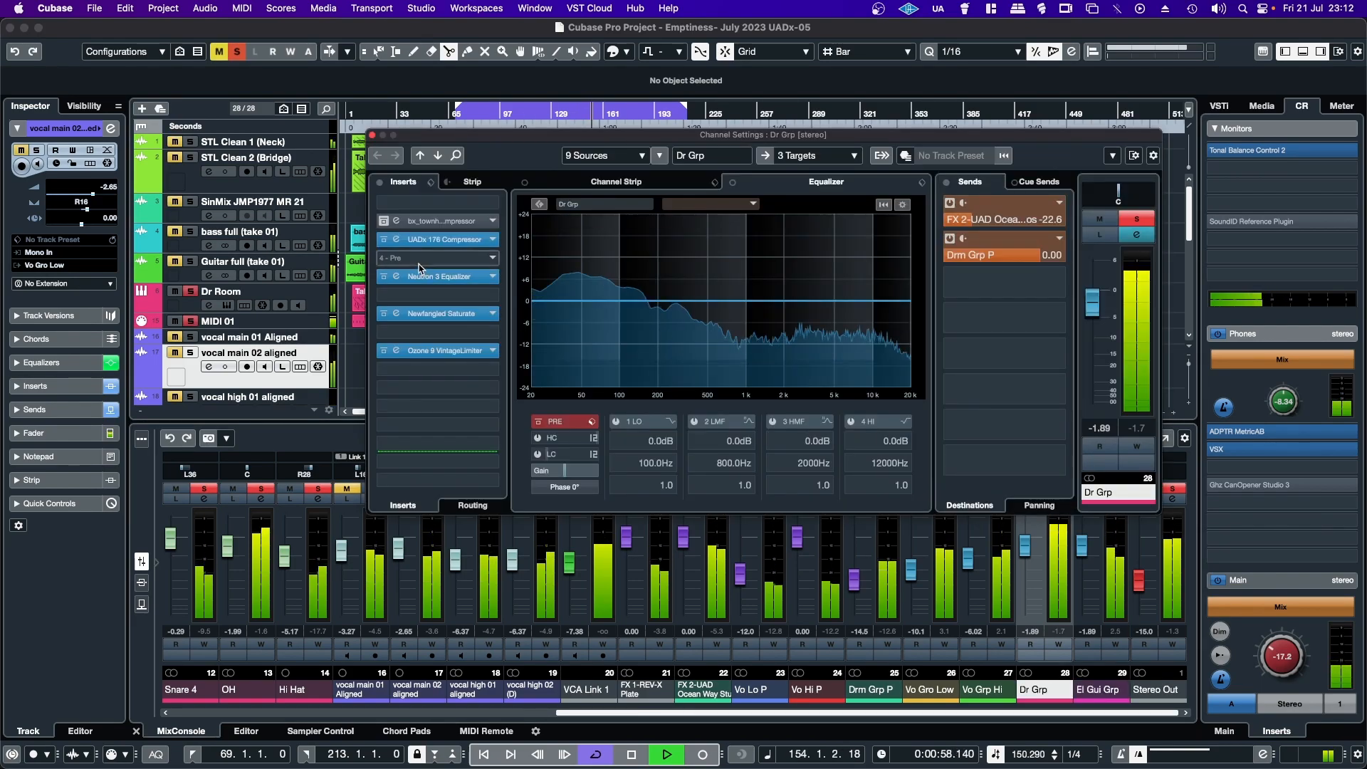
click(447, 240)
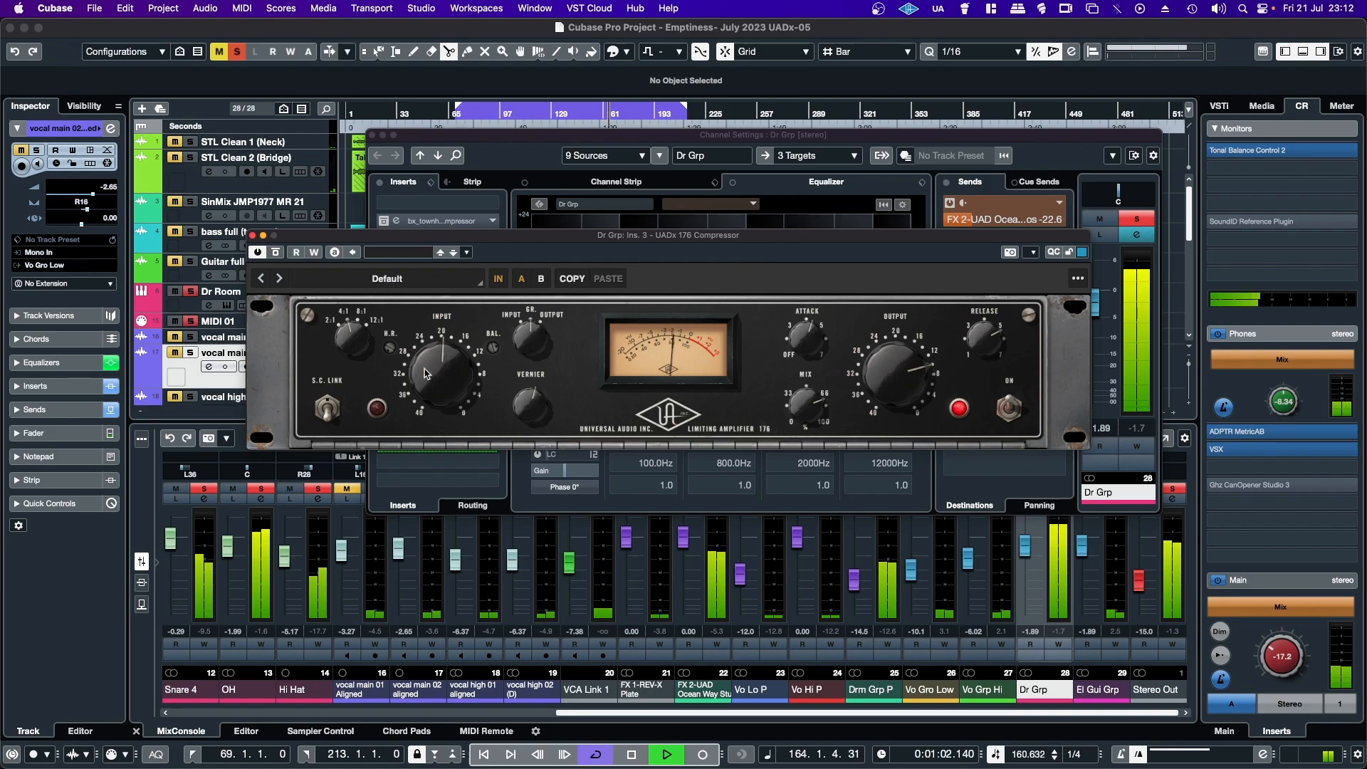
Compare the drum group repeatedly with the UADx 176 Compressor bypassed and active, leaving it active.
click(961, 410)
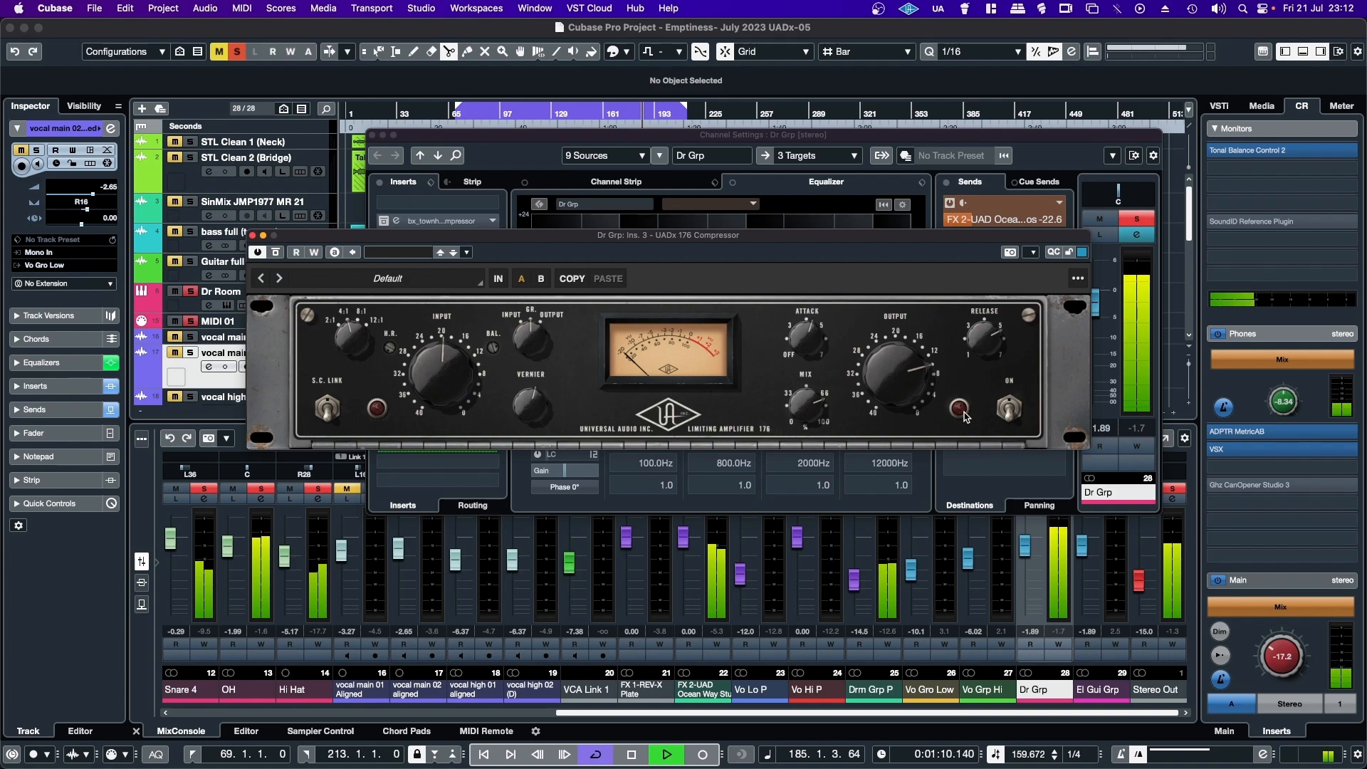
click(961, 411)
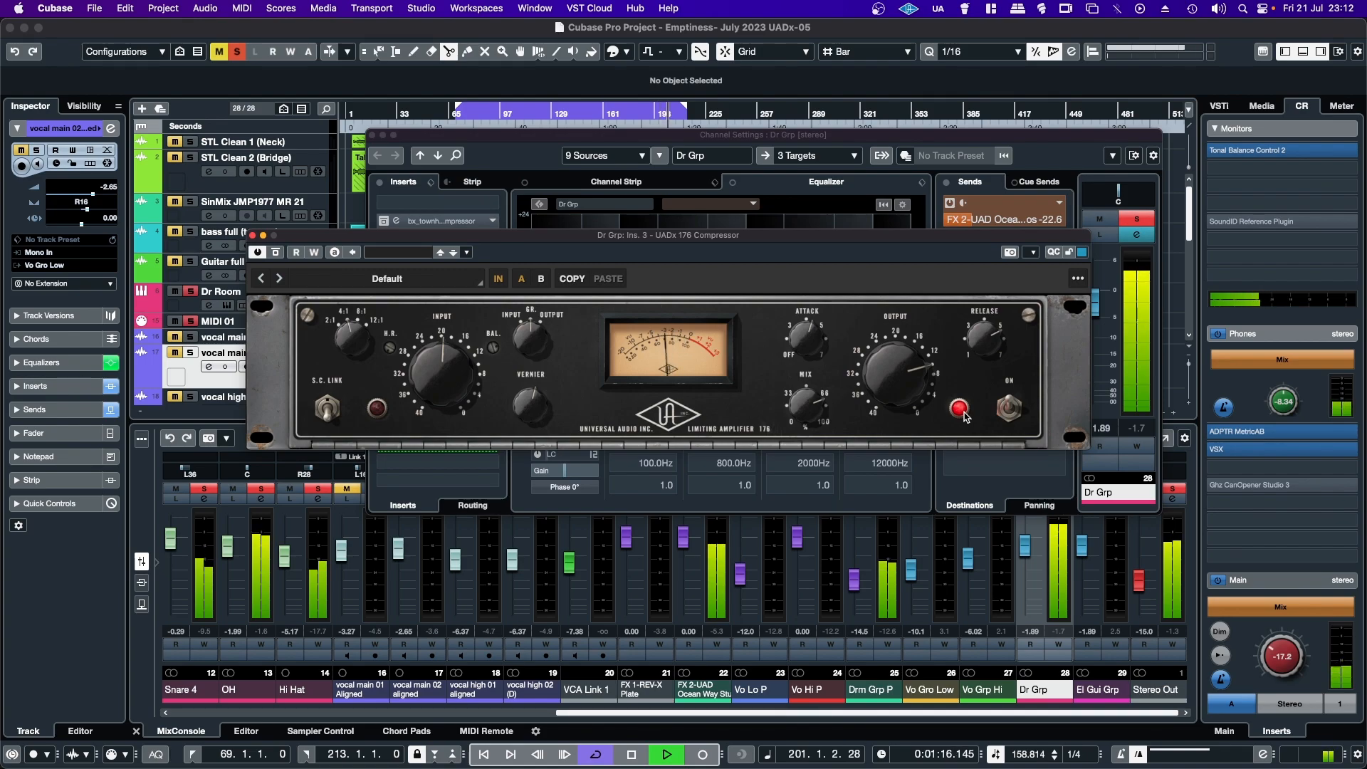
click(961, 411)
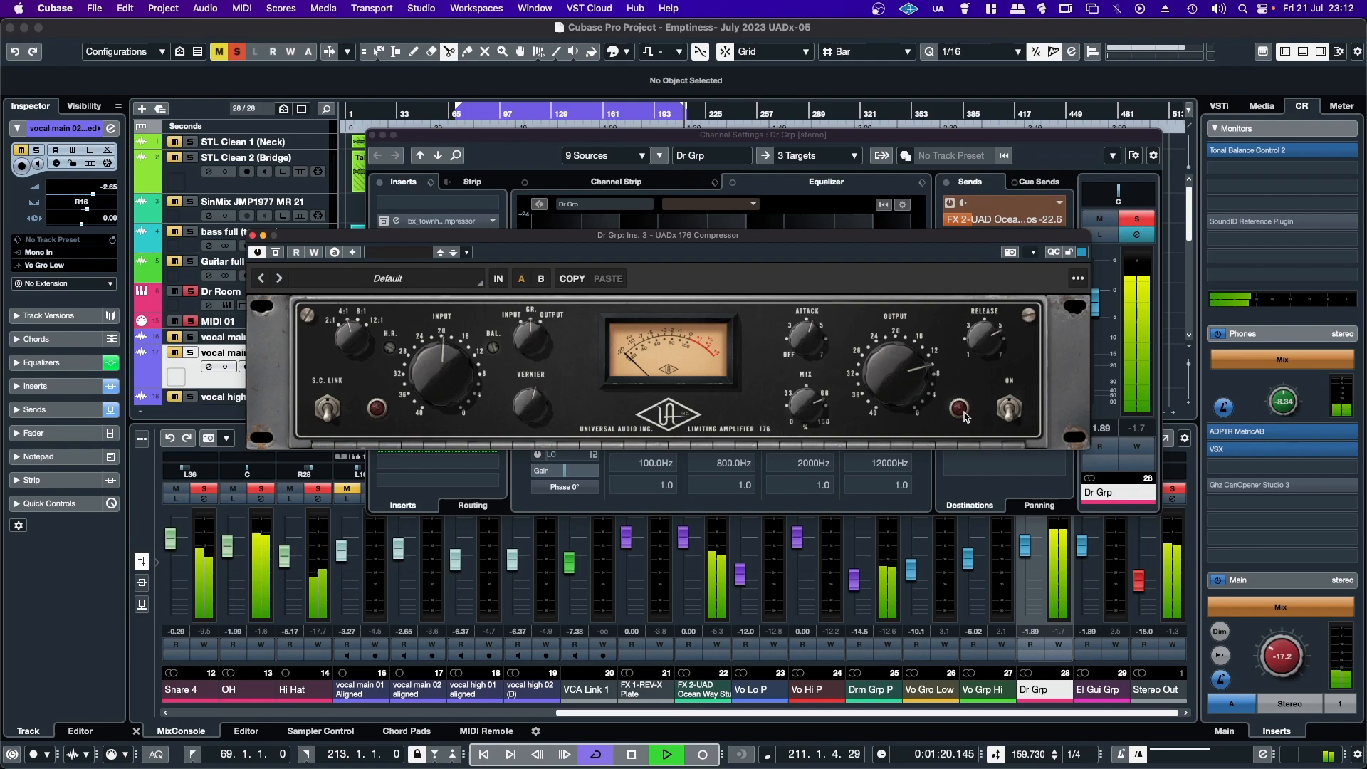
click(961, 411)
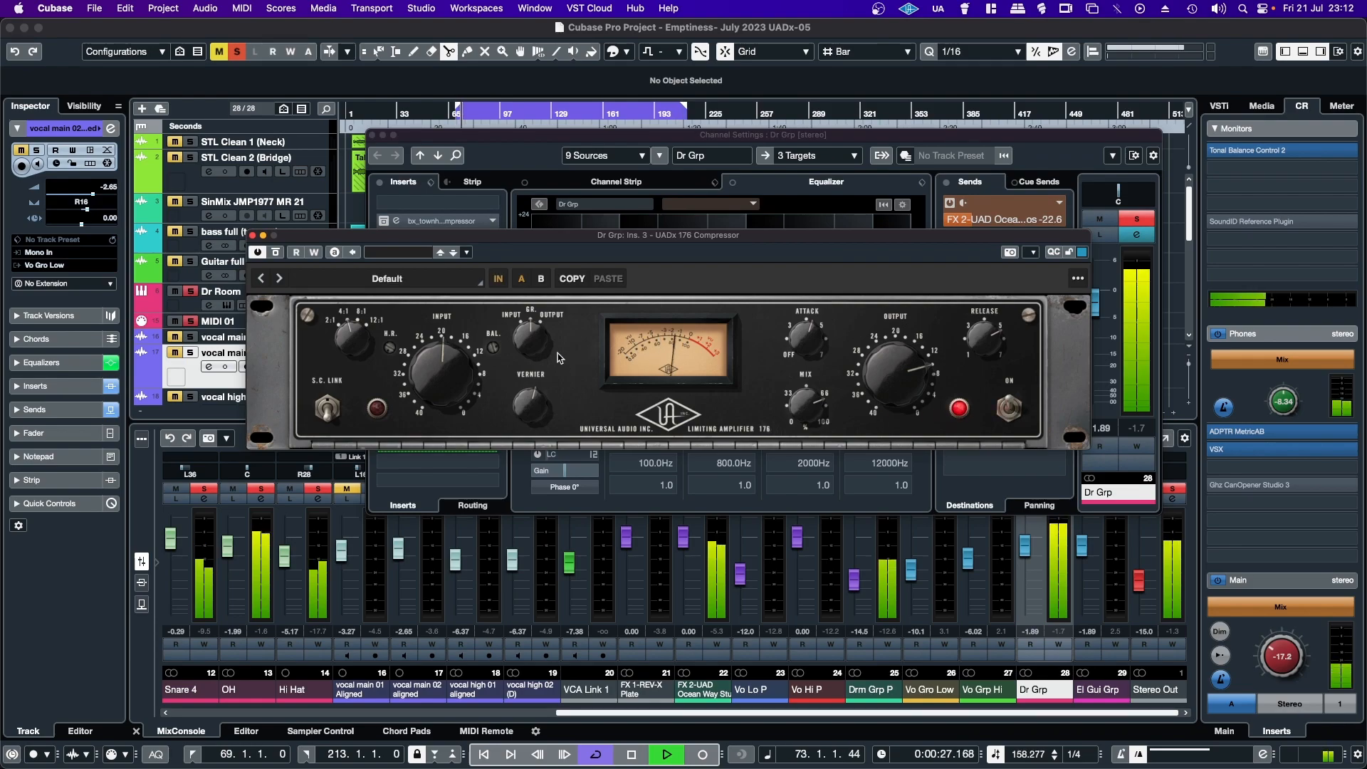
drag(488, 349, 490, 415)
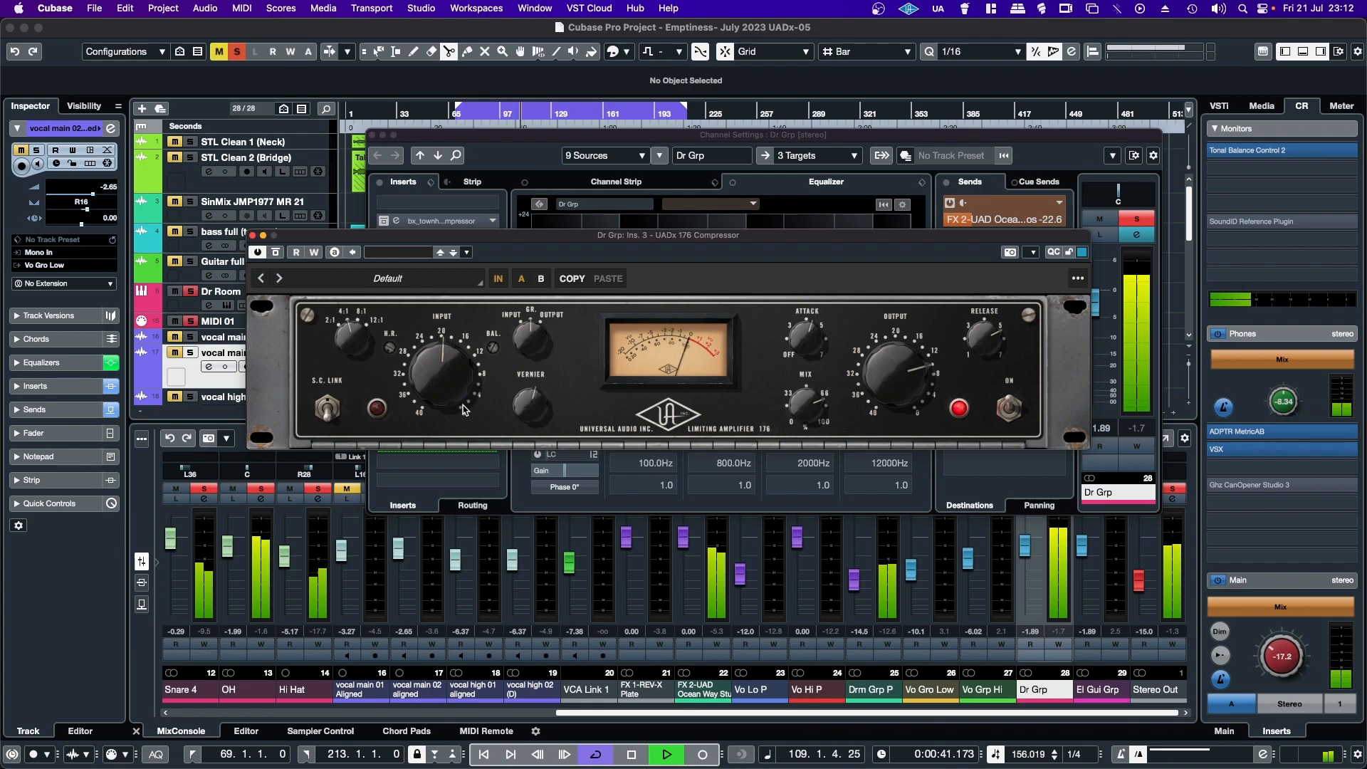
click(959, 409)
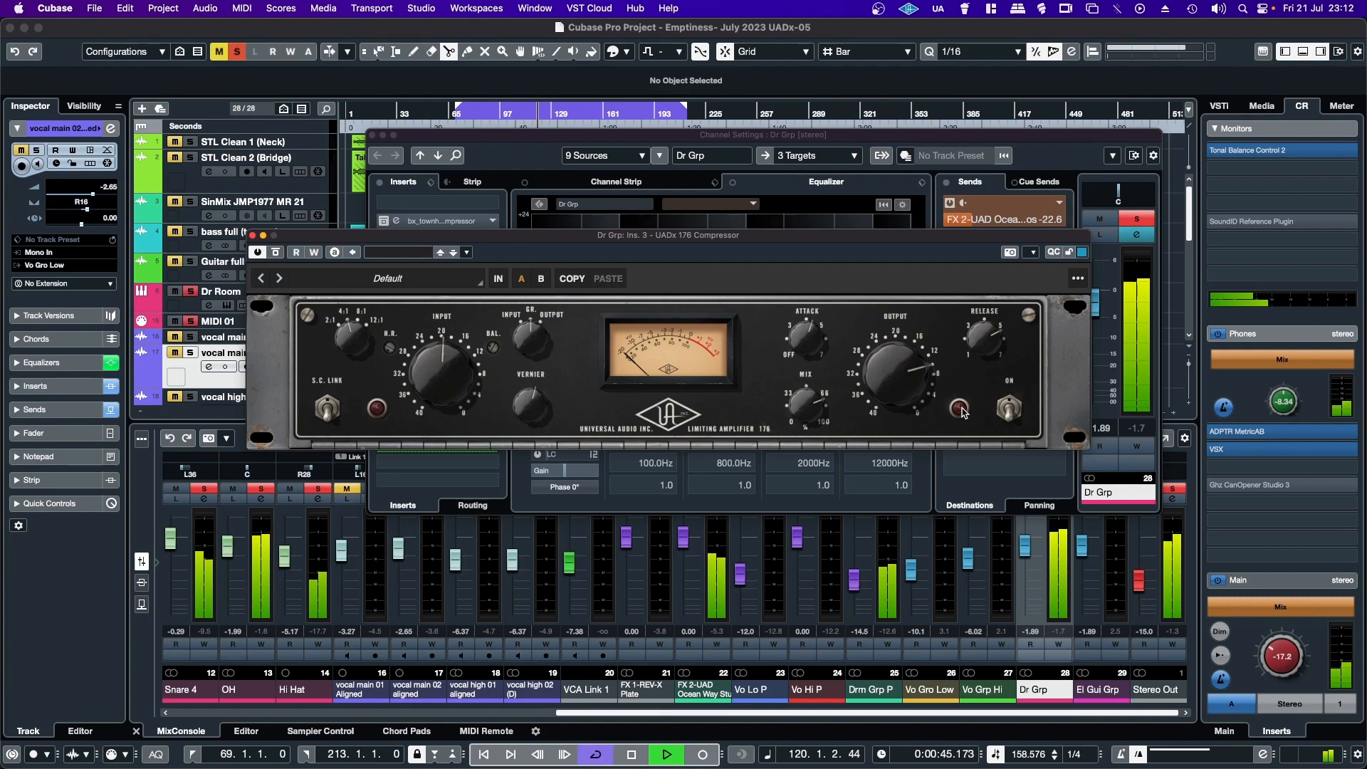
click(960, 409)
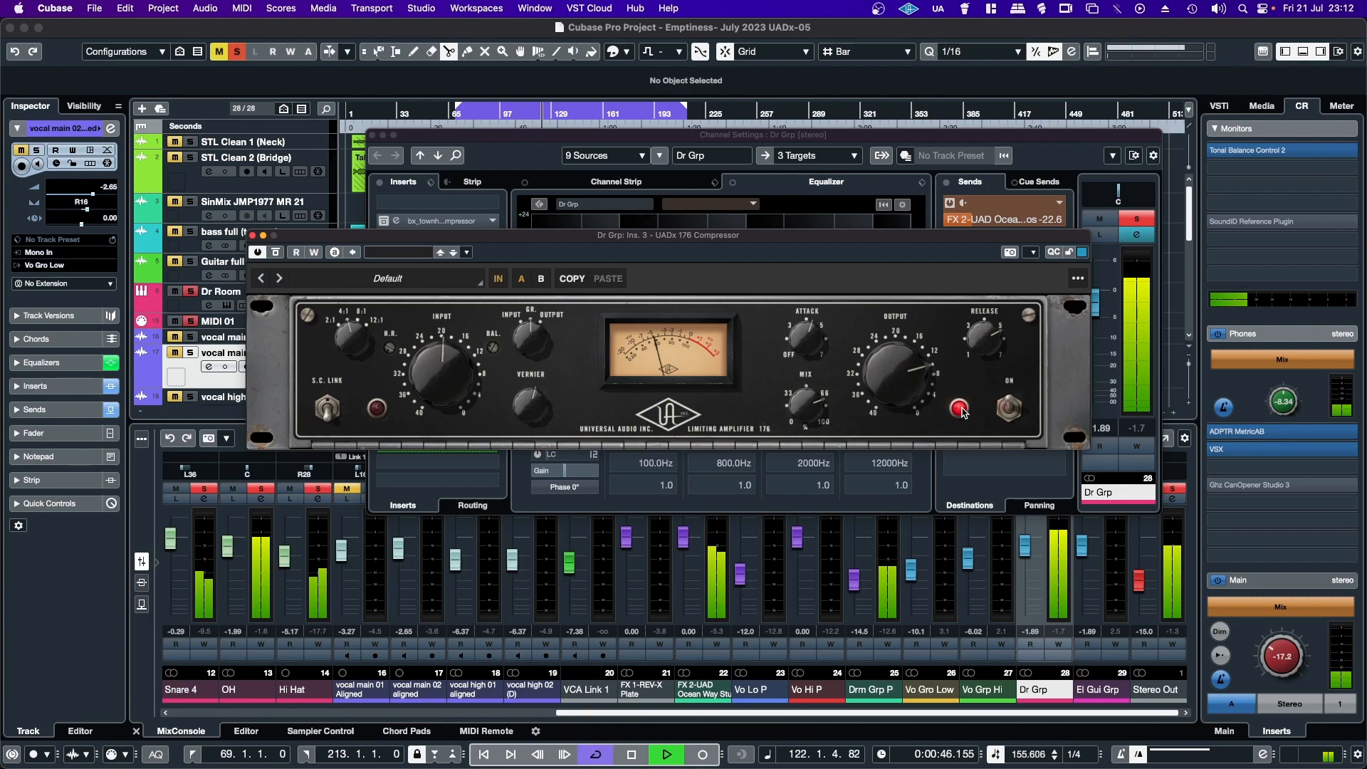
Unsolo Dr Grp and close its compressor and channel settings windows.
click(252, 236)
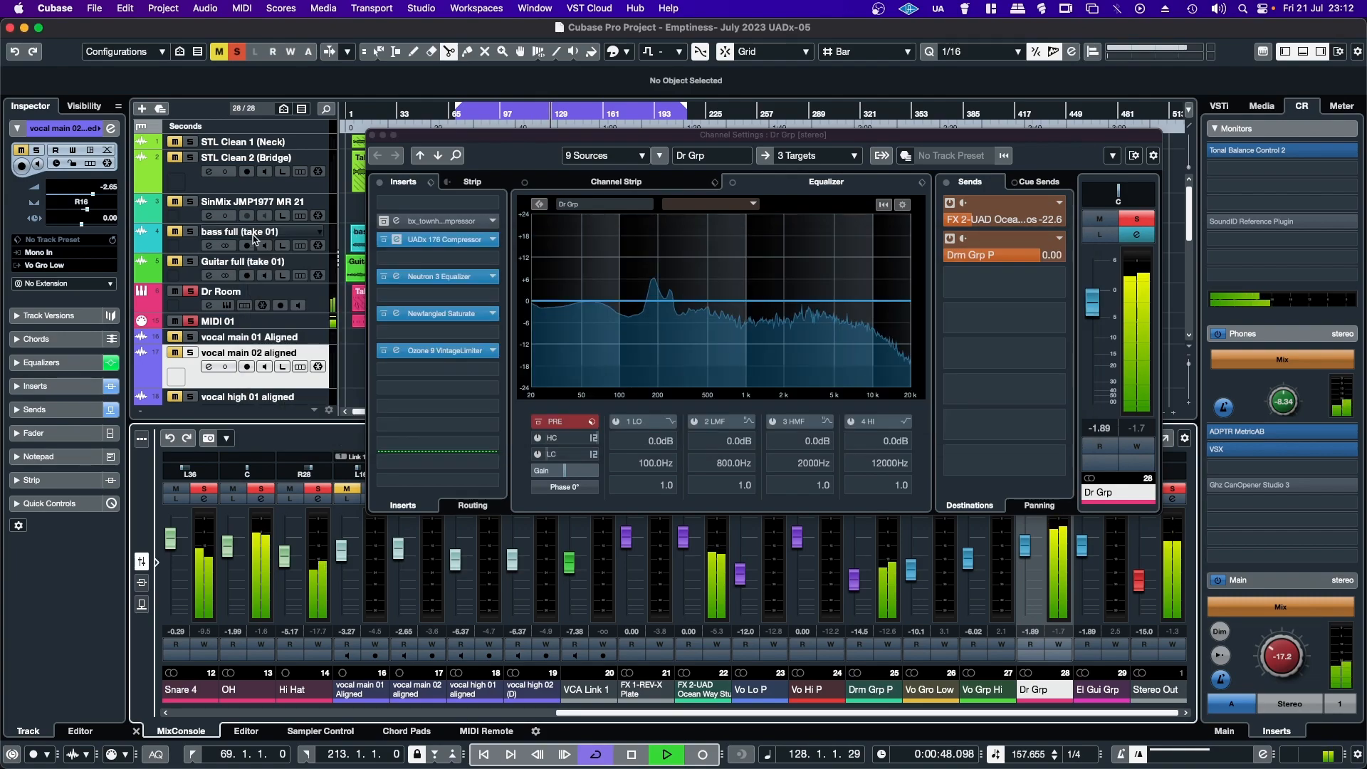
click(1138, 219)
key(super+w)
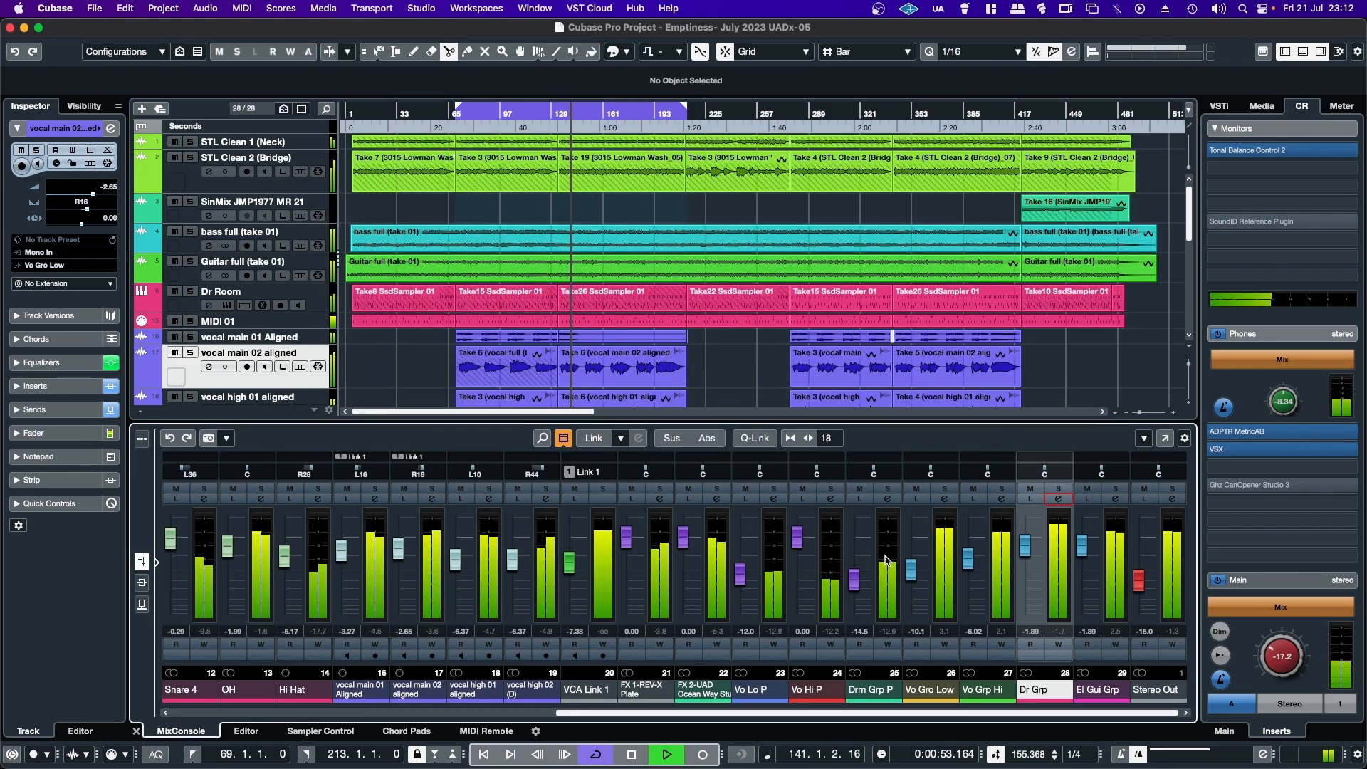
Open the UADx 175-B Compressor on the Vo Grp Hi channel, examine its Input control during full-mix playback, and close it.
click(1000, 499)
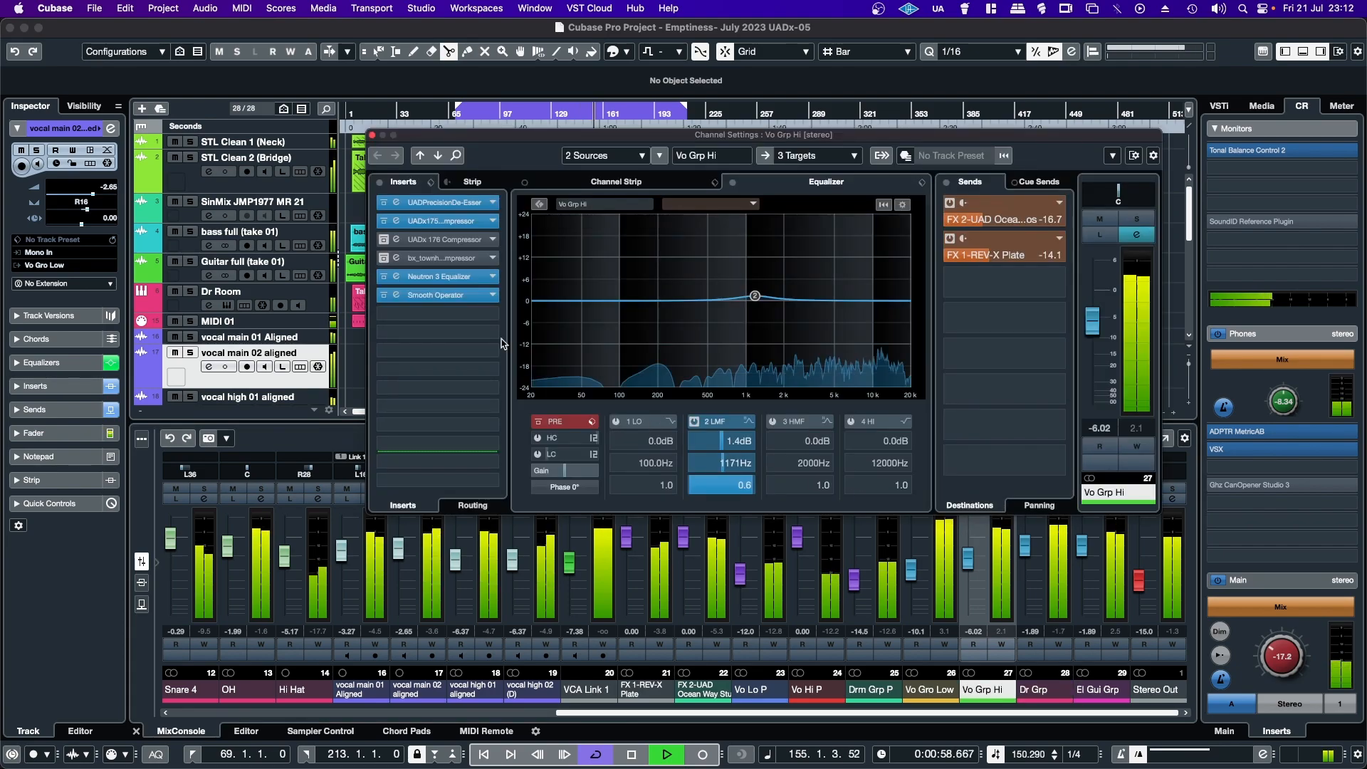
click(429, 222)
click(429, 223)
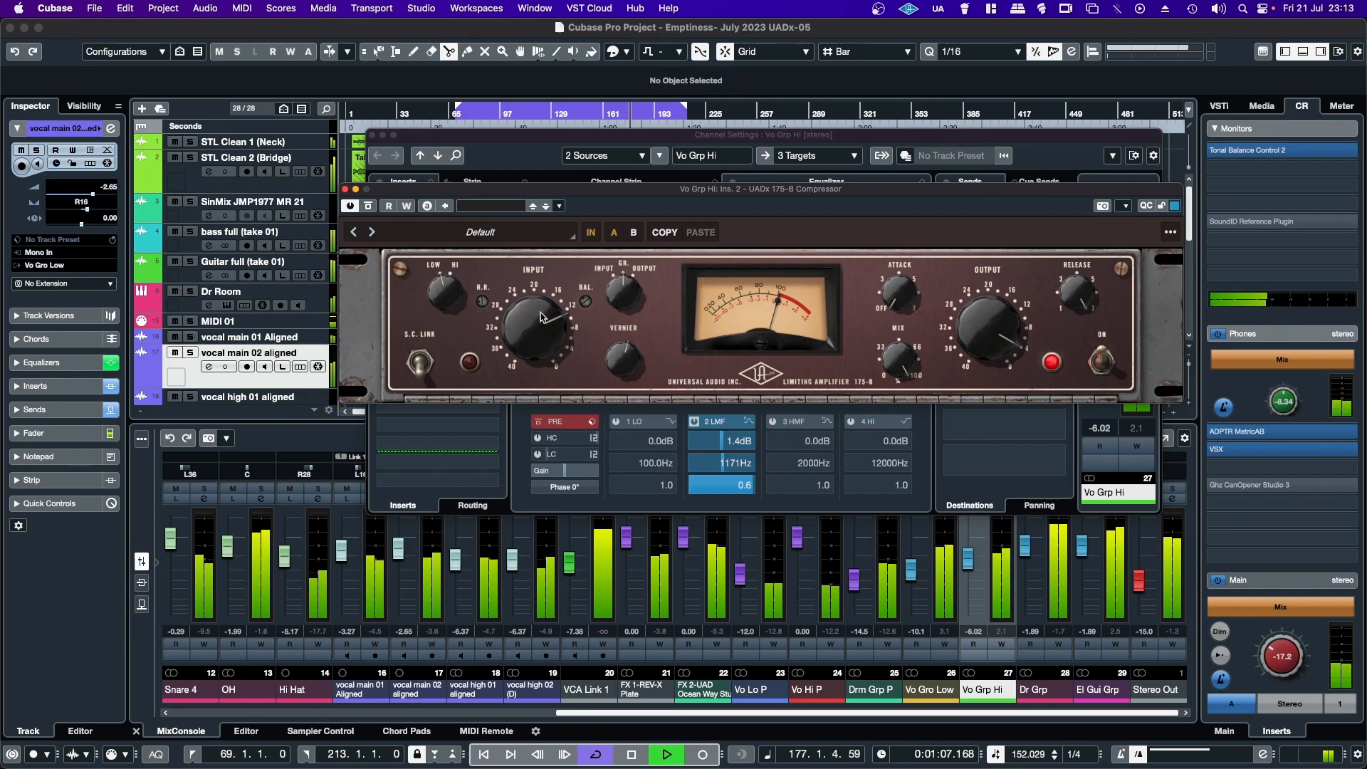
drag(540, 311, 541, 314)
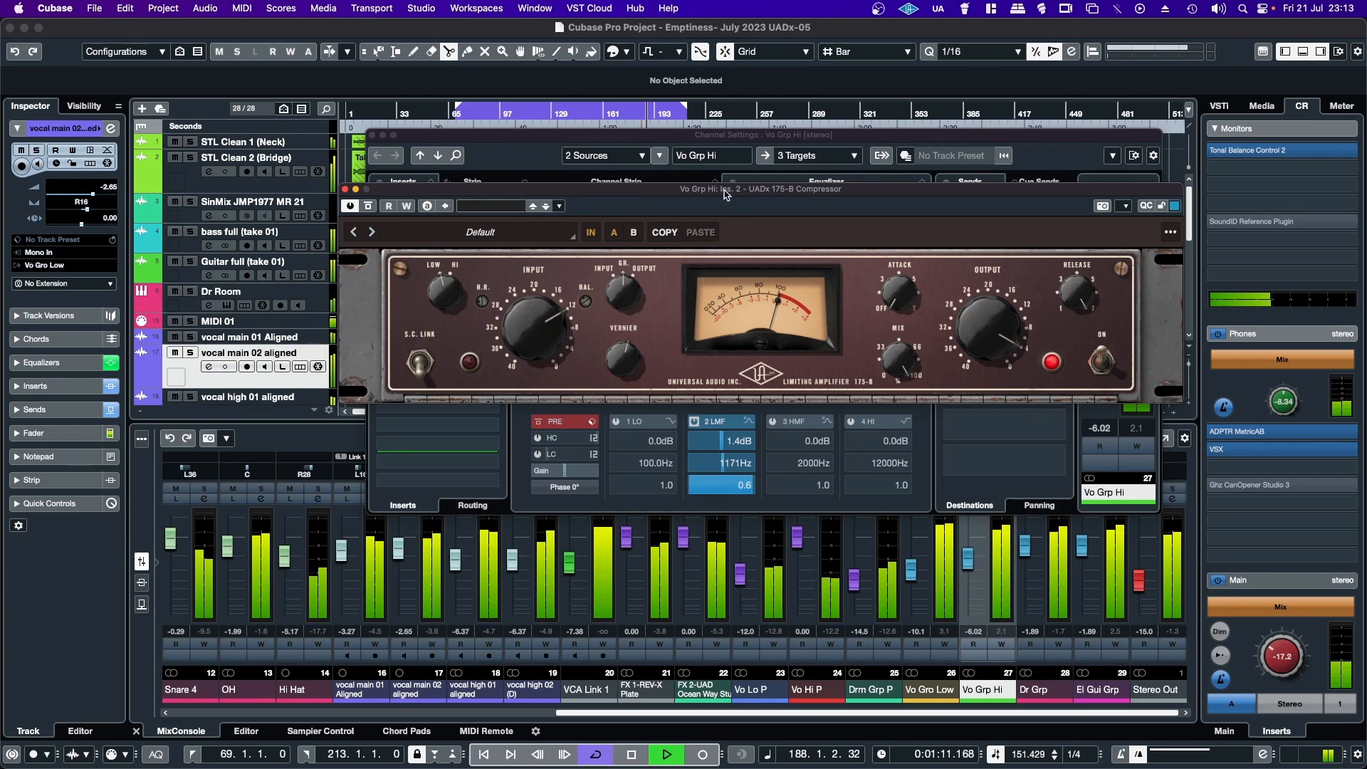
click(344, 190)
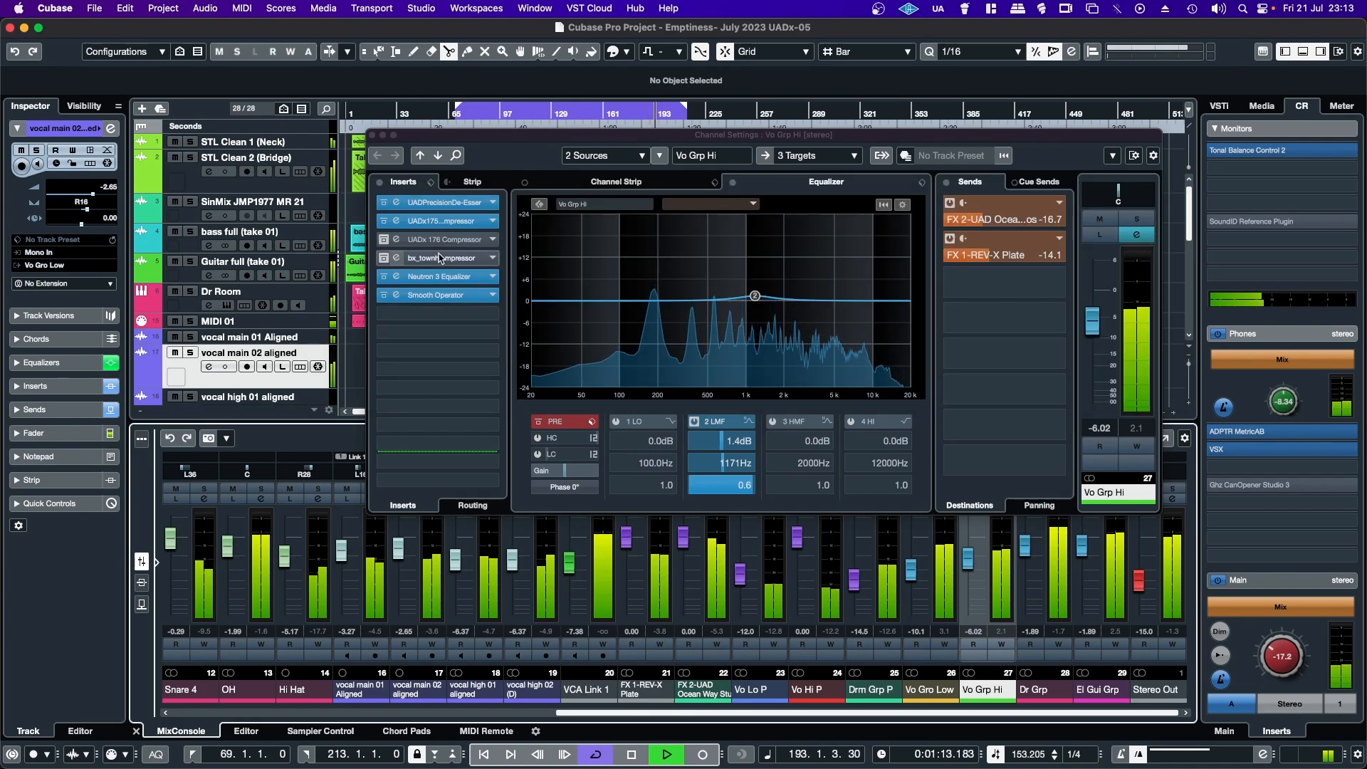
On Vo Grp Hi, bypass the UADx 175-B and activate the UADx 176 Compressor instead, inspect it, and close both windows.
click(386, 222)
click(385, 240)
double_click(436, 241)
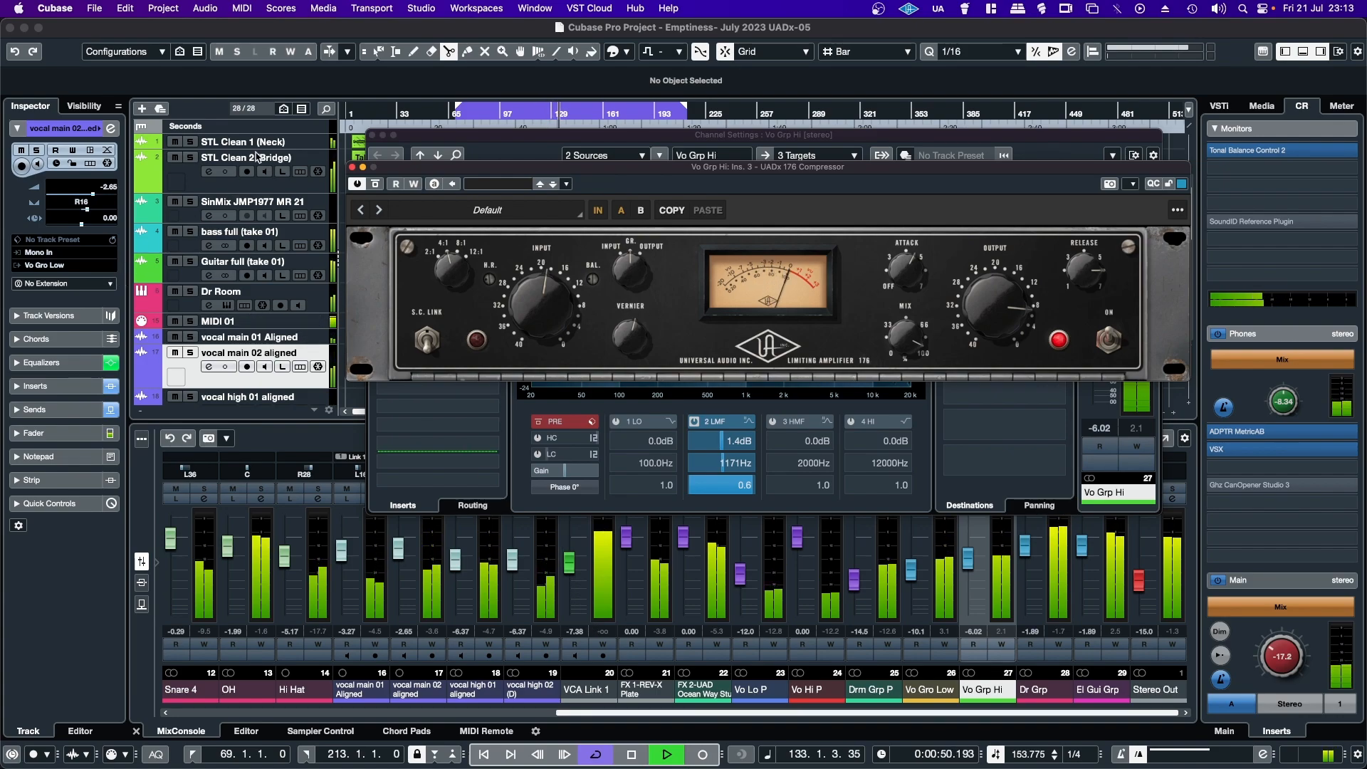
click(352, 167)
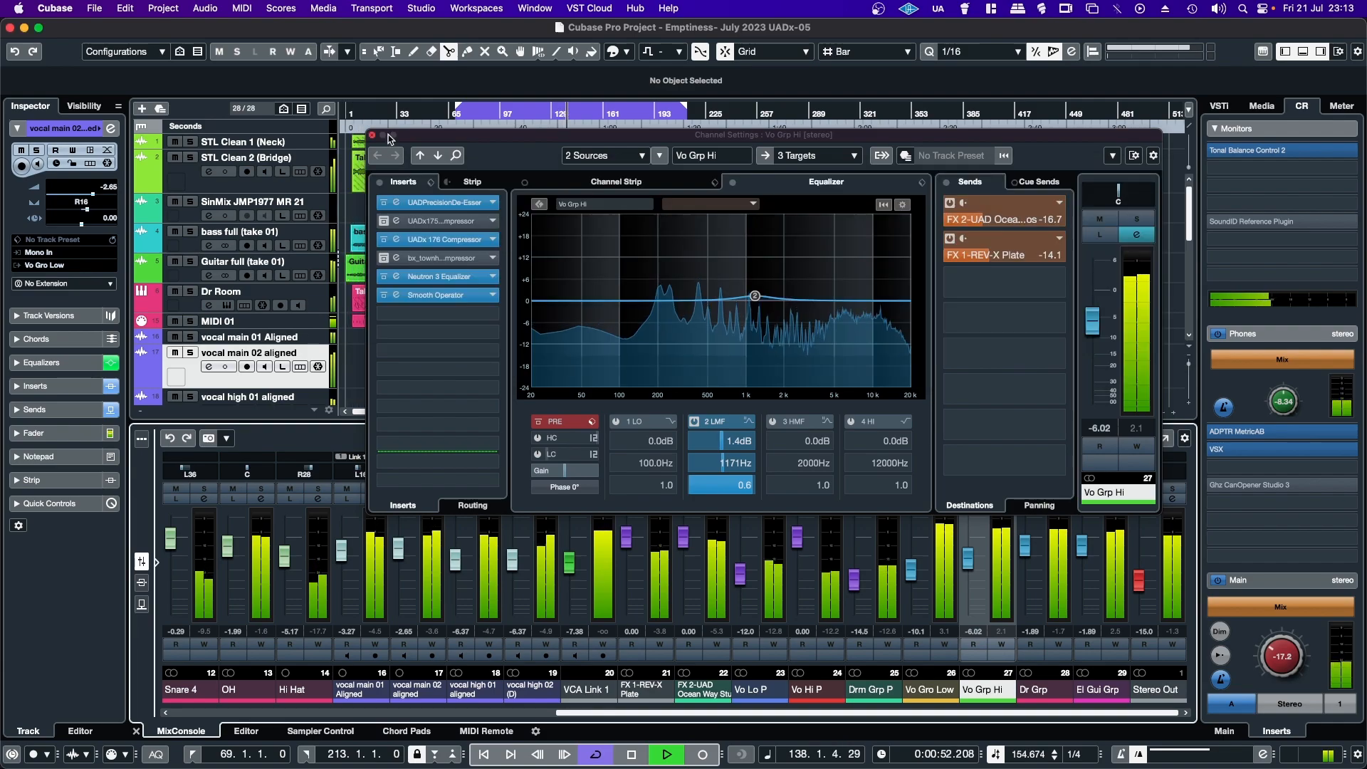
click(371, 135)
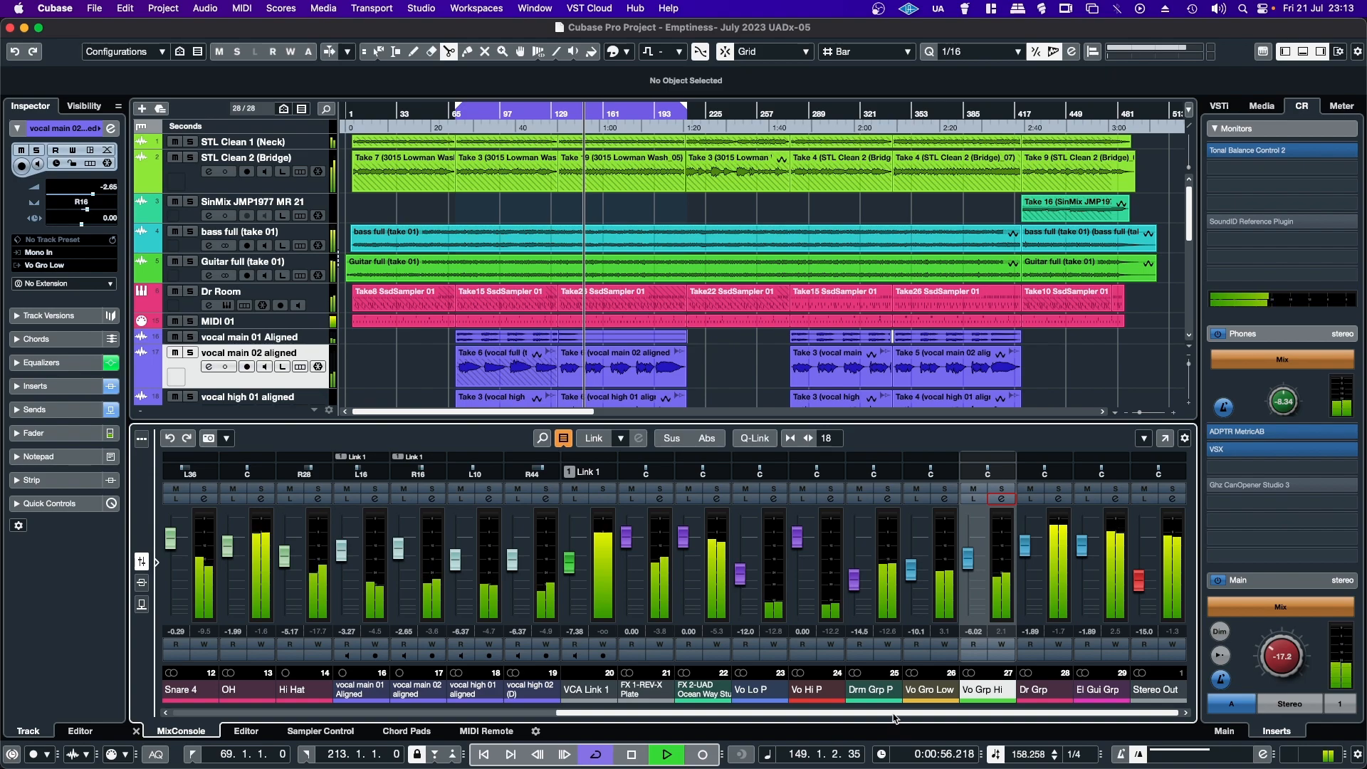
Open the channel settings of bass full (take 01), solo the channel, and open its UADx 176 Compressor.
drag(894, 714, 411, 725)
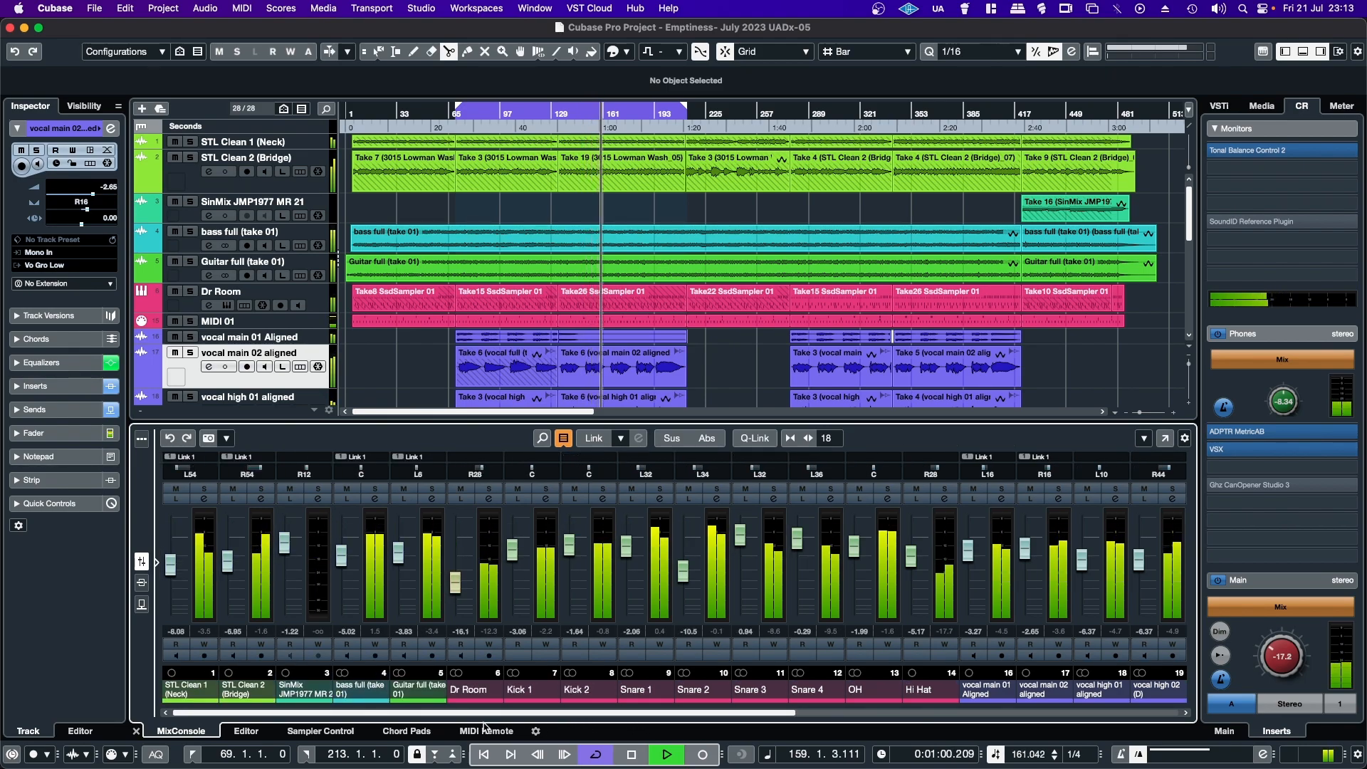
click(375, 500)
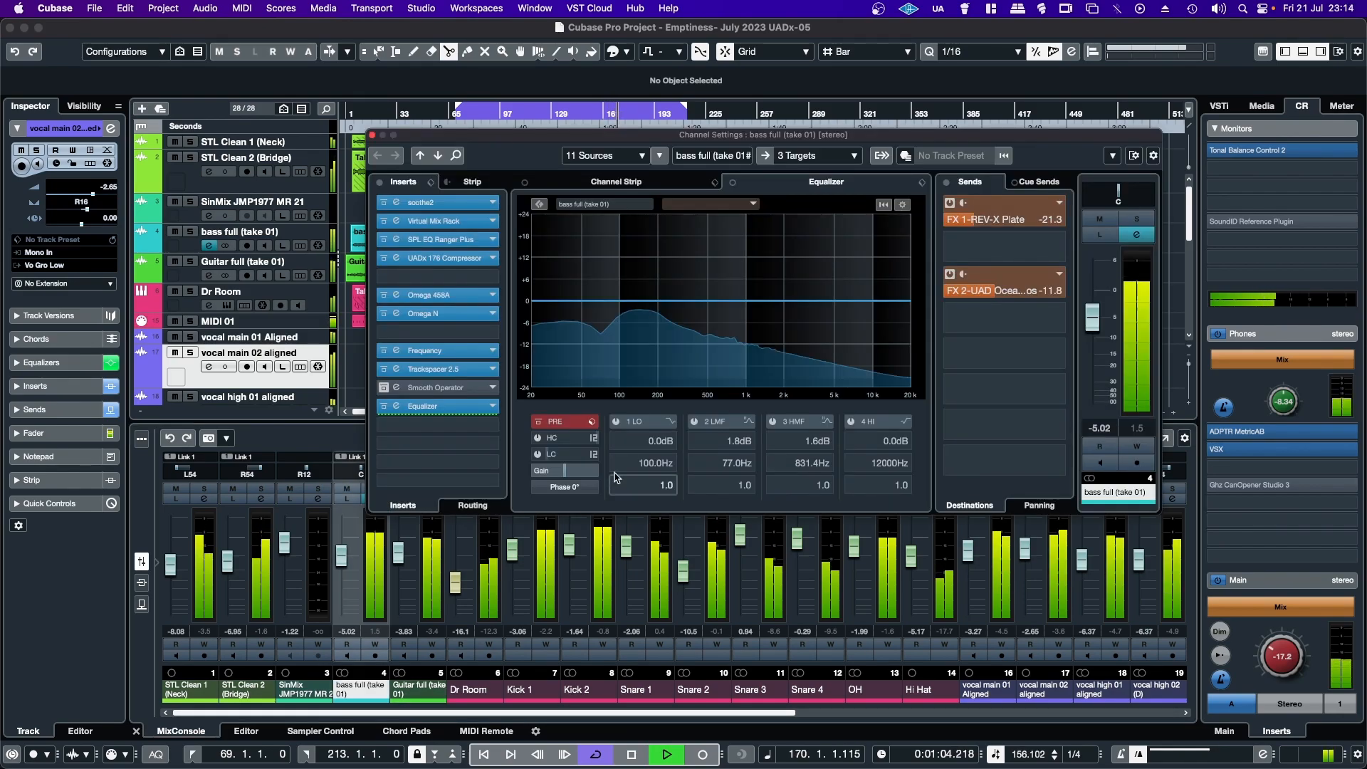
click(1136, 219)
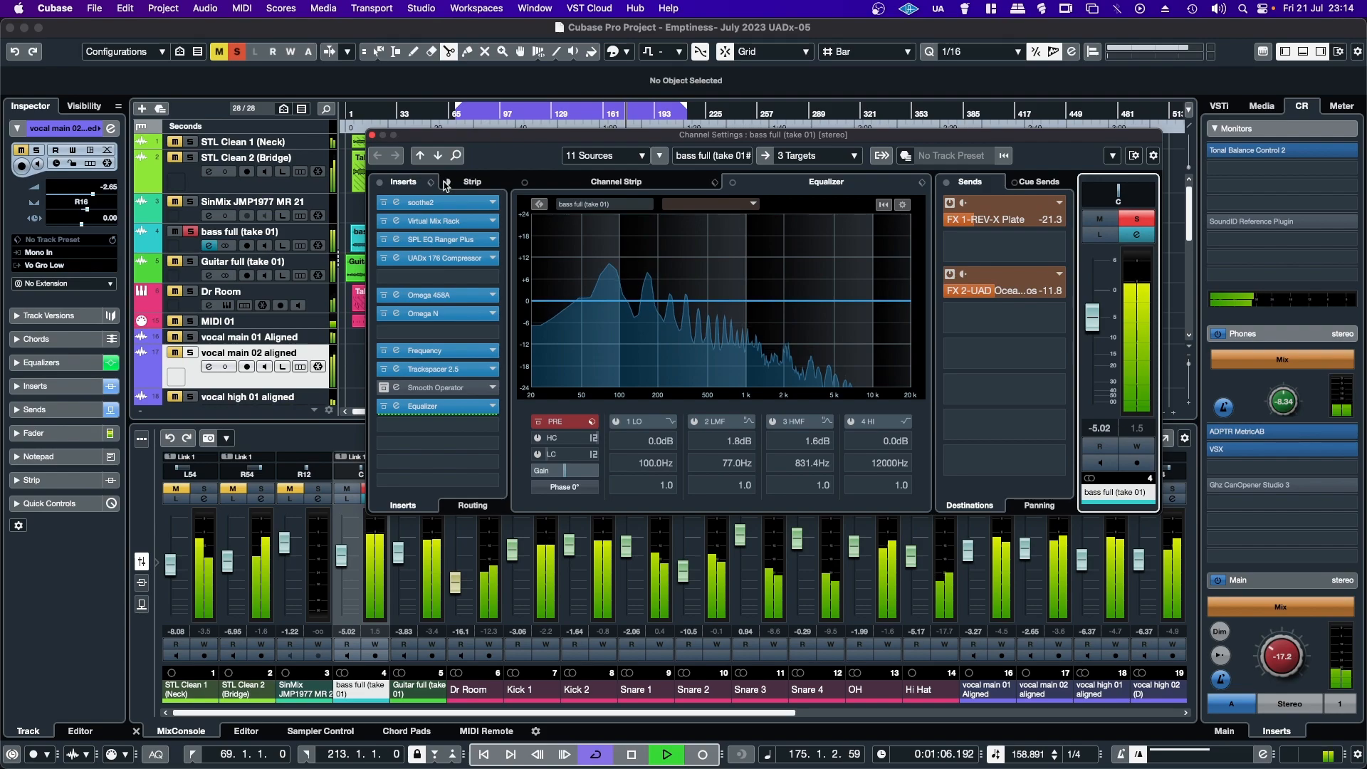
click(427, 257)
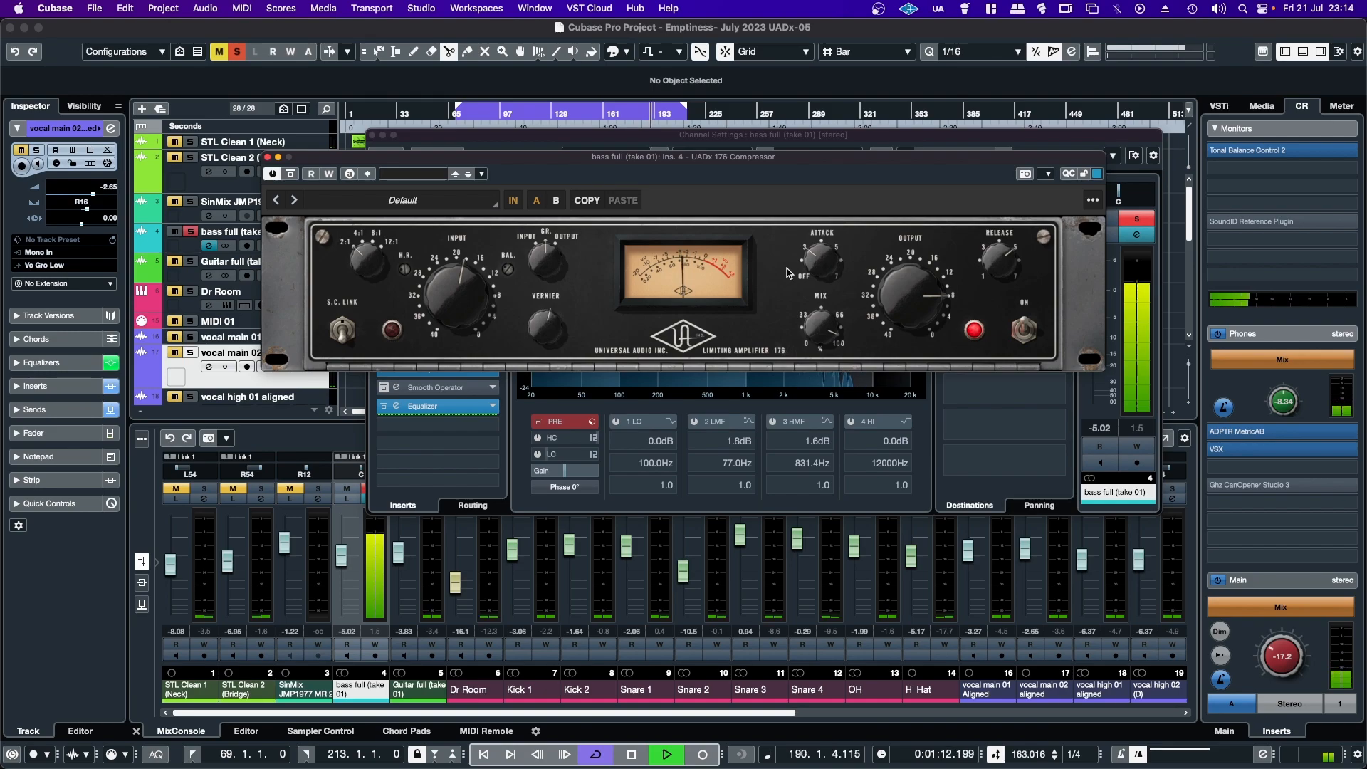
Compare the soloed bass repeatedly with the UADx 176 Compressor bypassed and active, leaving it active.
click(972, 331)
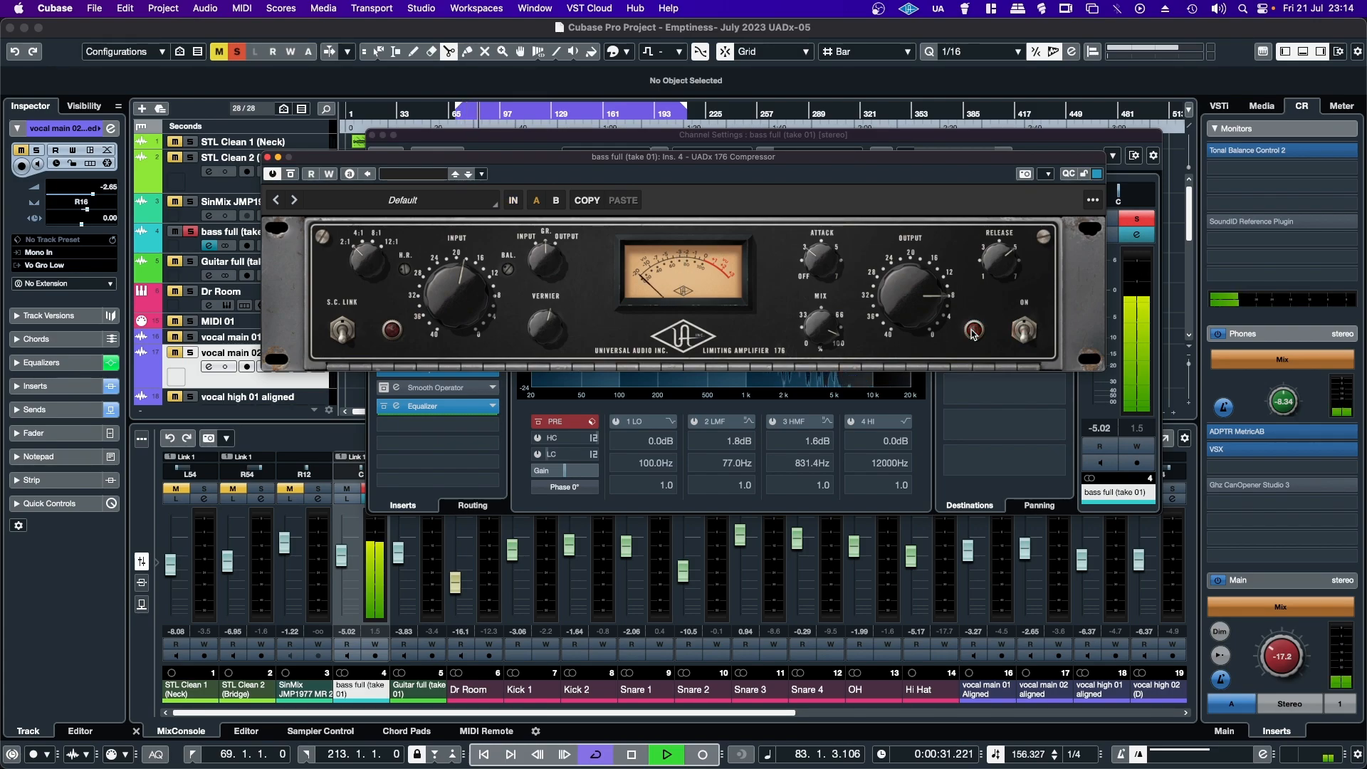
click(973, 331)
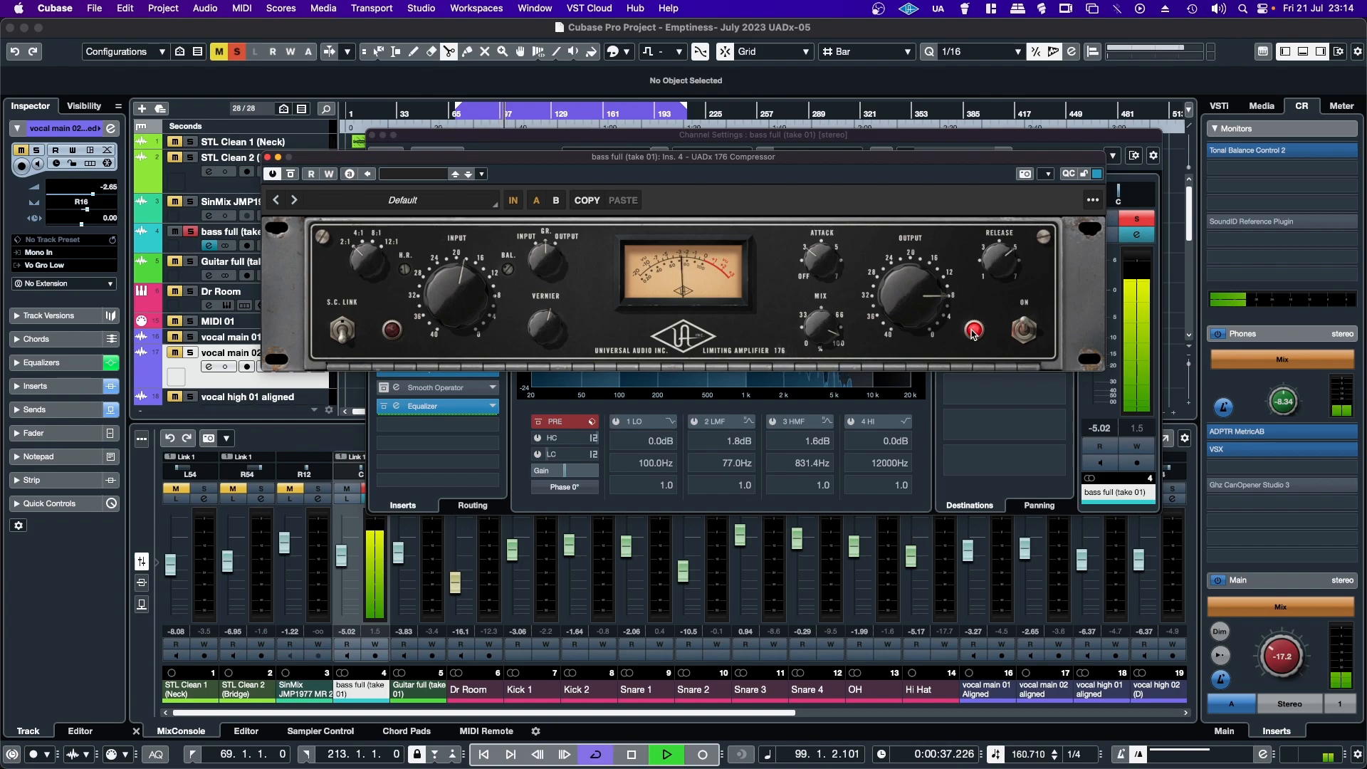
click(972, 331)
click(972, 331)
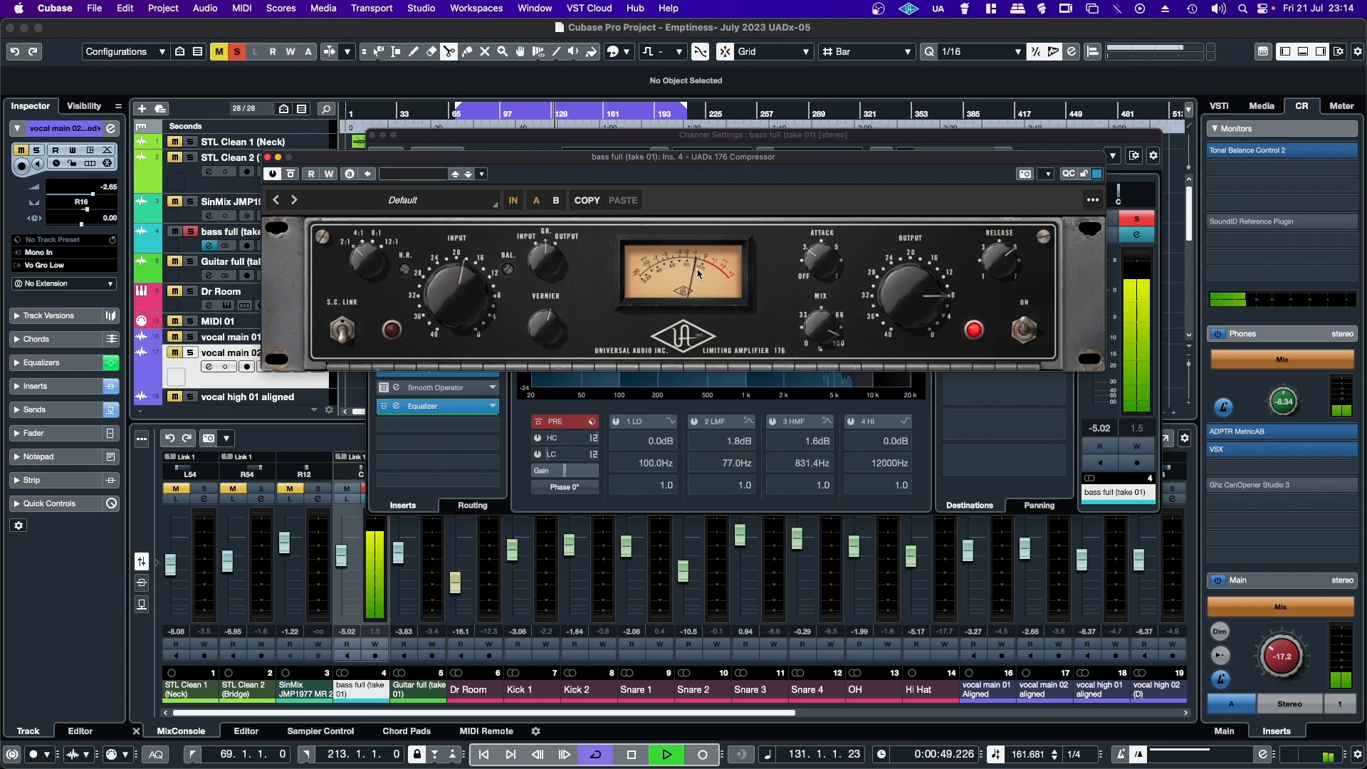
Try higher Input settings on the bass compressor, finishing between the 16 and 12 marks.
drag(447, 307, 446, 293)
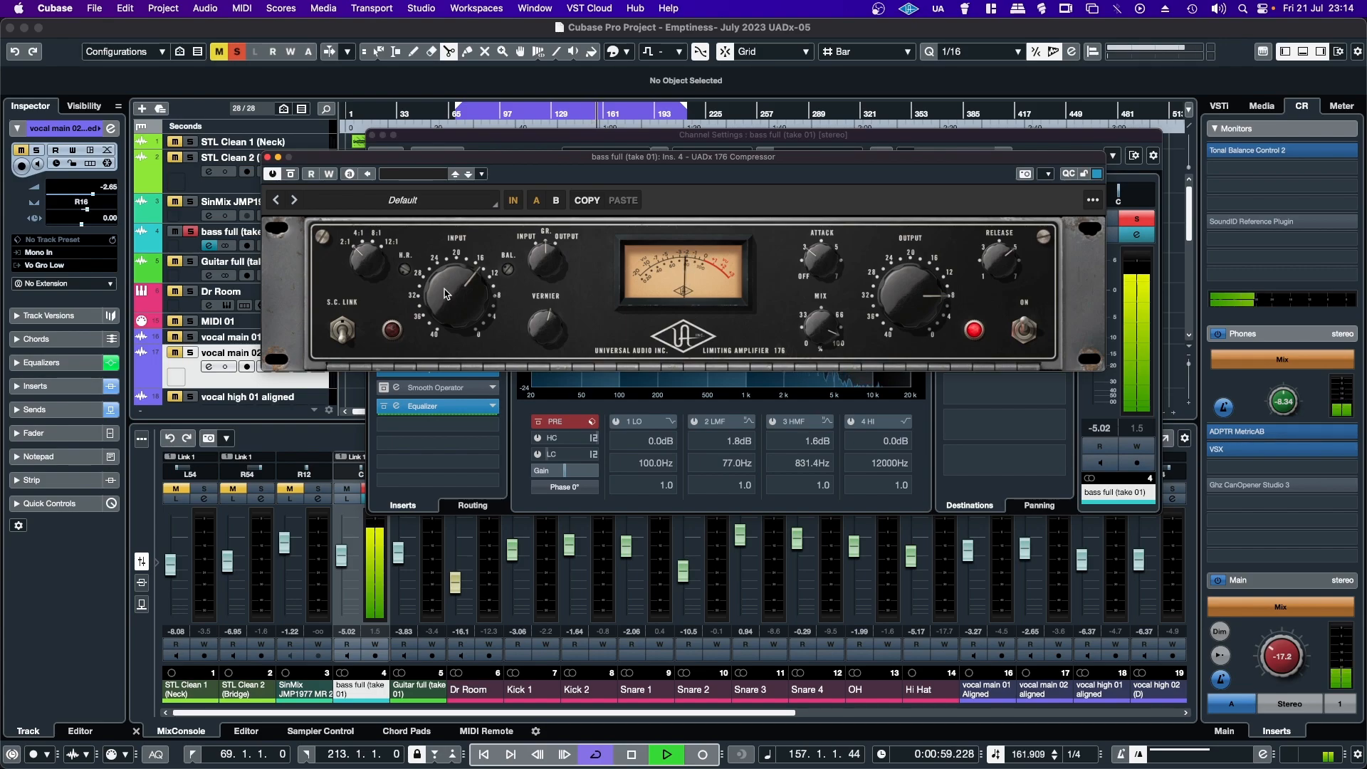
drag(447, 293, 440, 249)
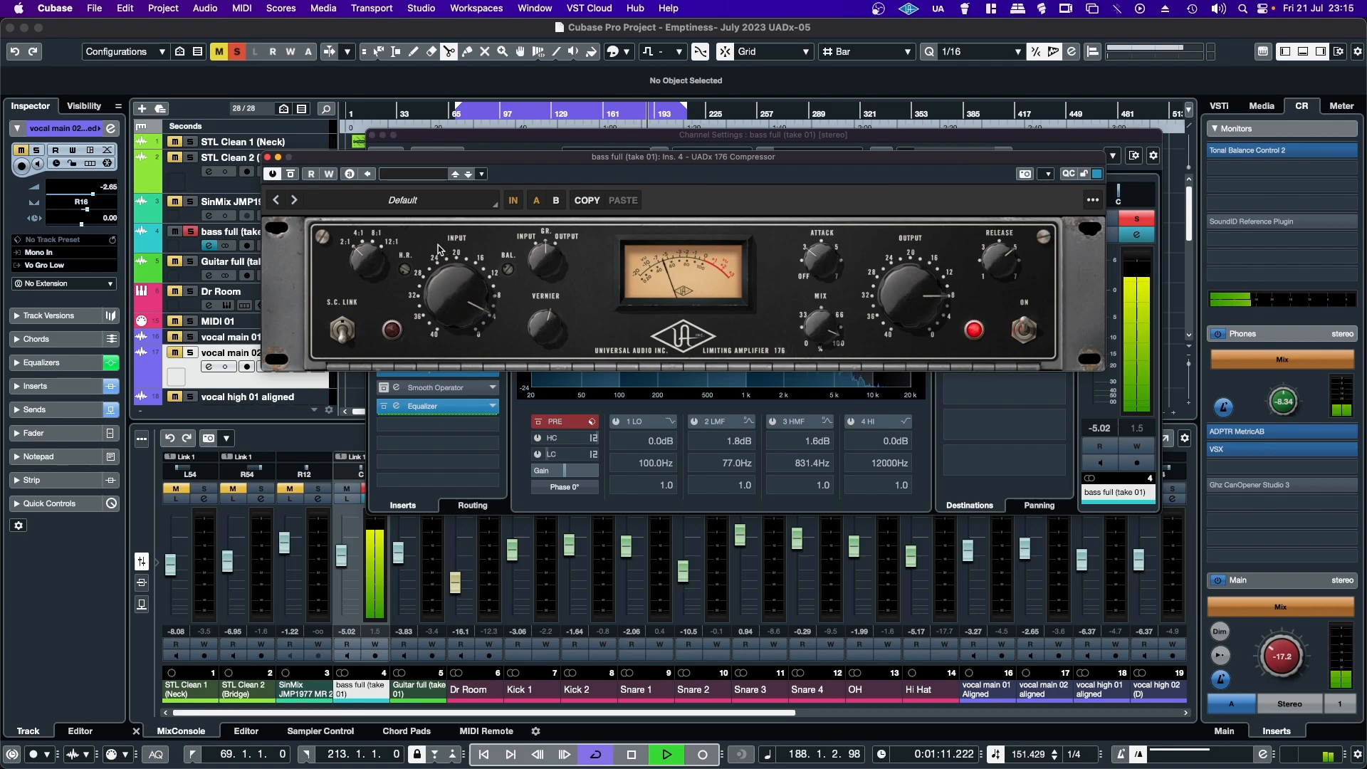
drag(438, 249, 435, 282)
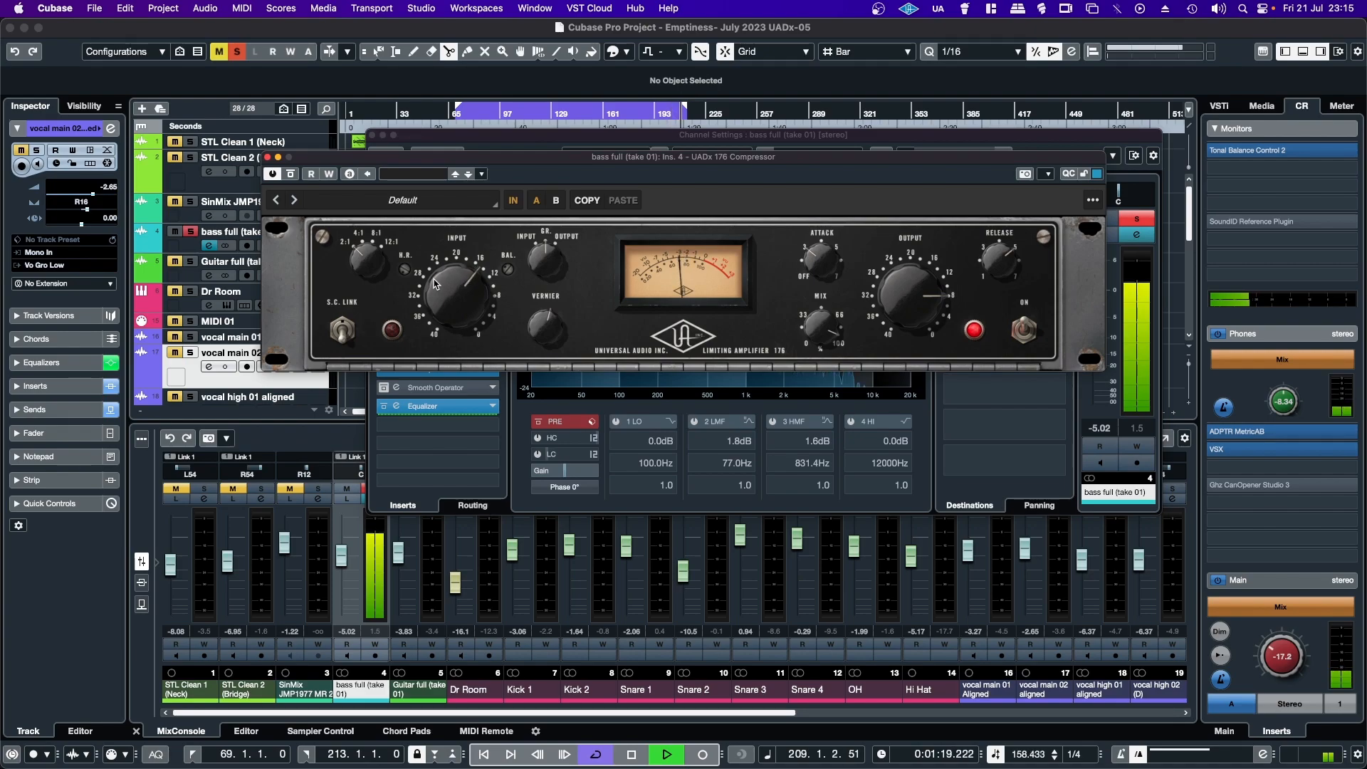
Compare the bass with the compressor bypassed and active, and raise its Input control to between the 16 and 12 marks.
click(973, 330)
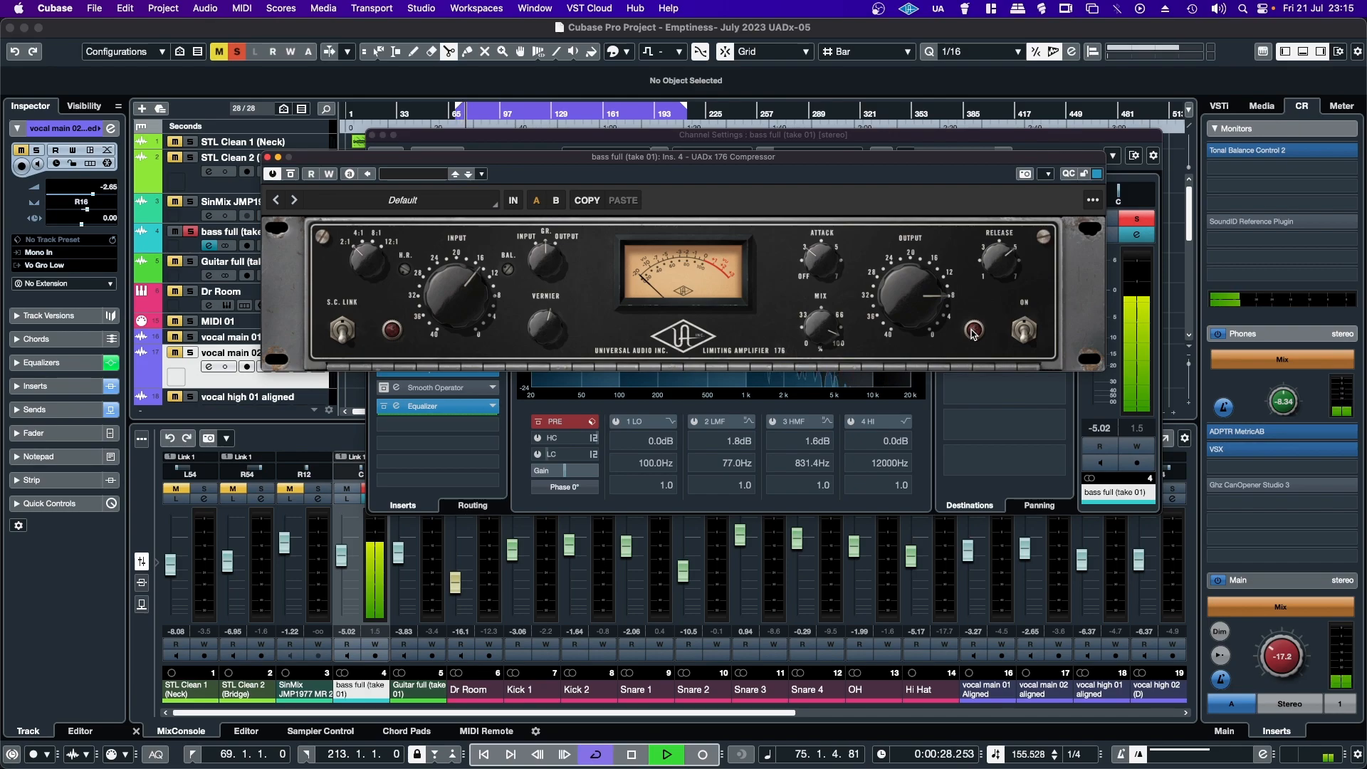
click(974, 331)
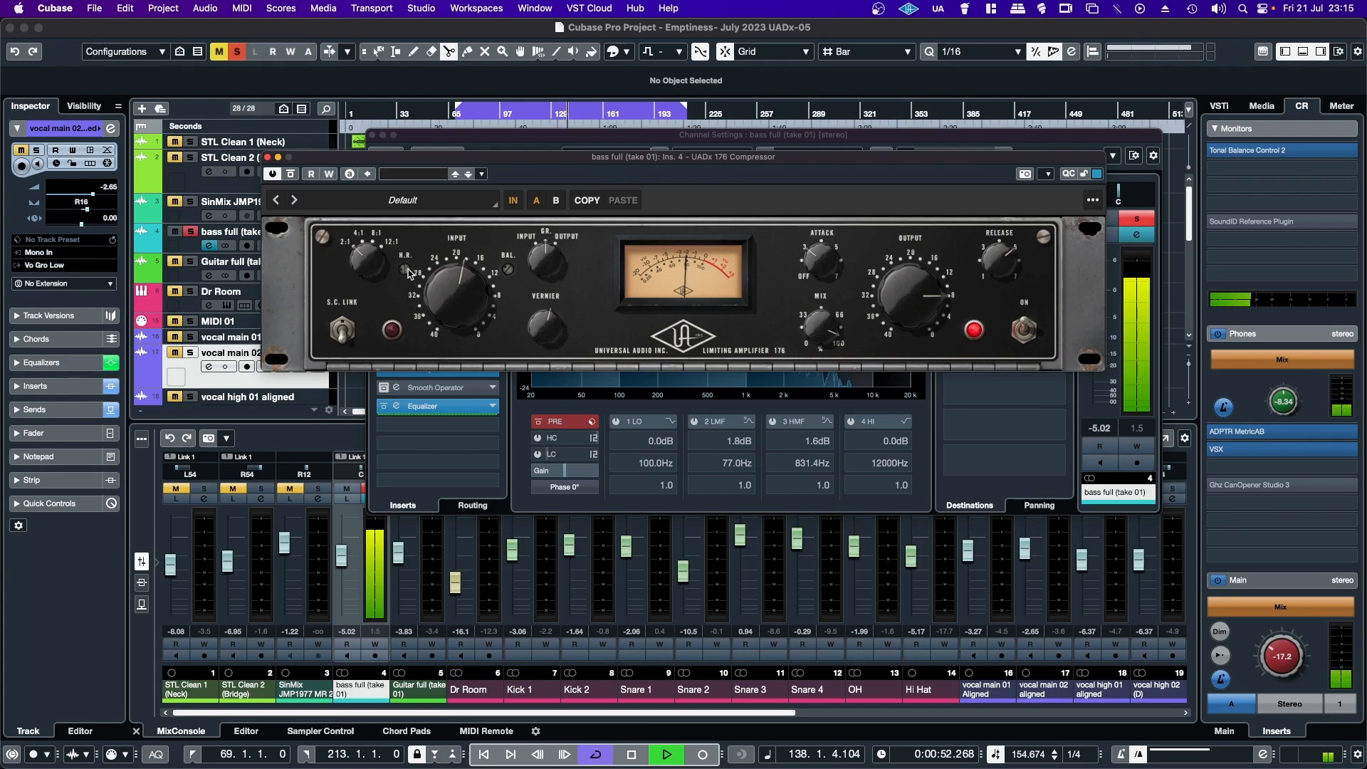
drag(445, 312, 447, 309)
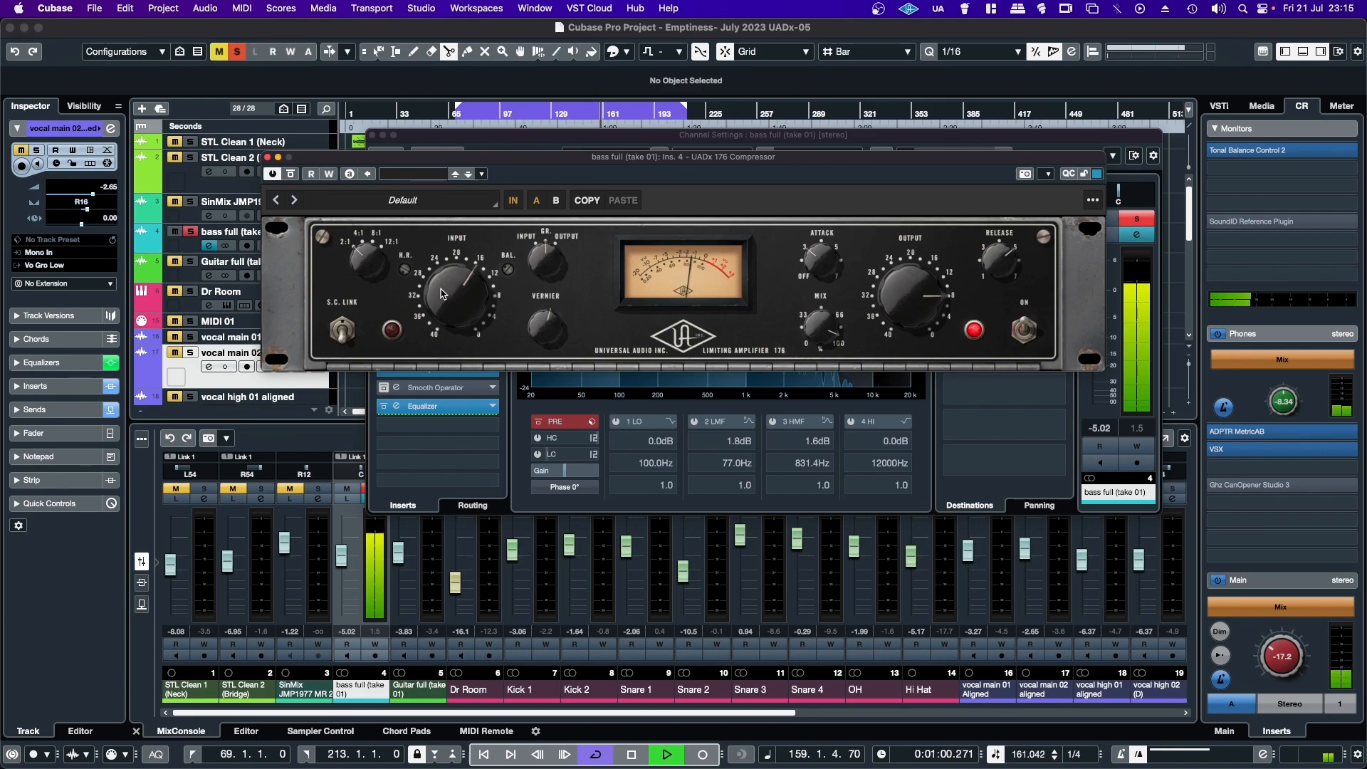
Unsolo the bass channel, raise its fader to -4.14 dB, and close its compressor and channel settings windows.
click(1135, 220)
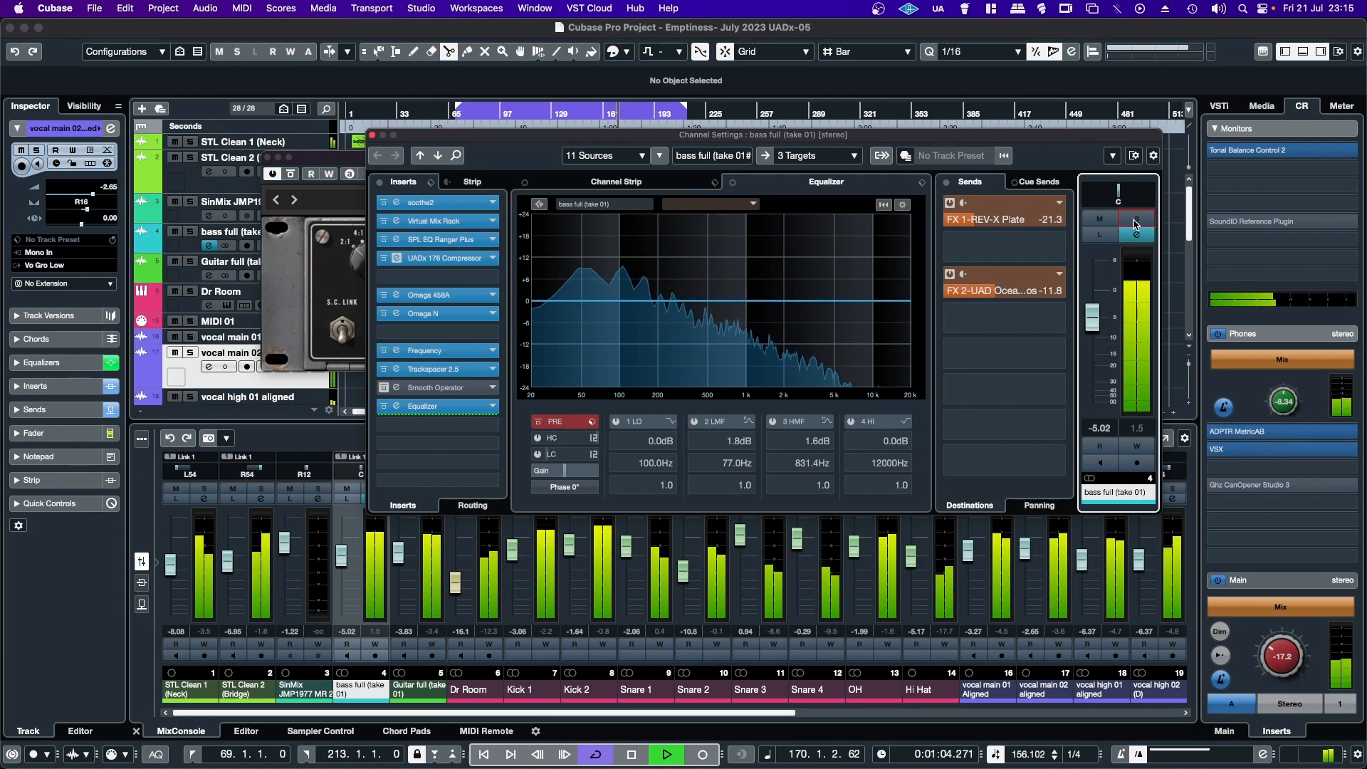
drag(1097, 328, 1098, 327)
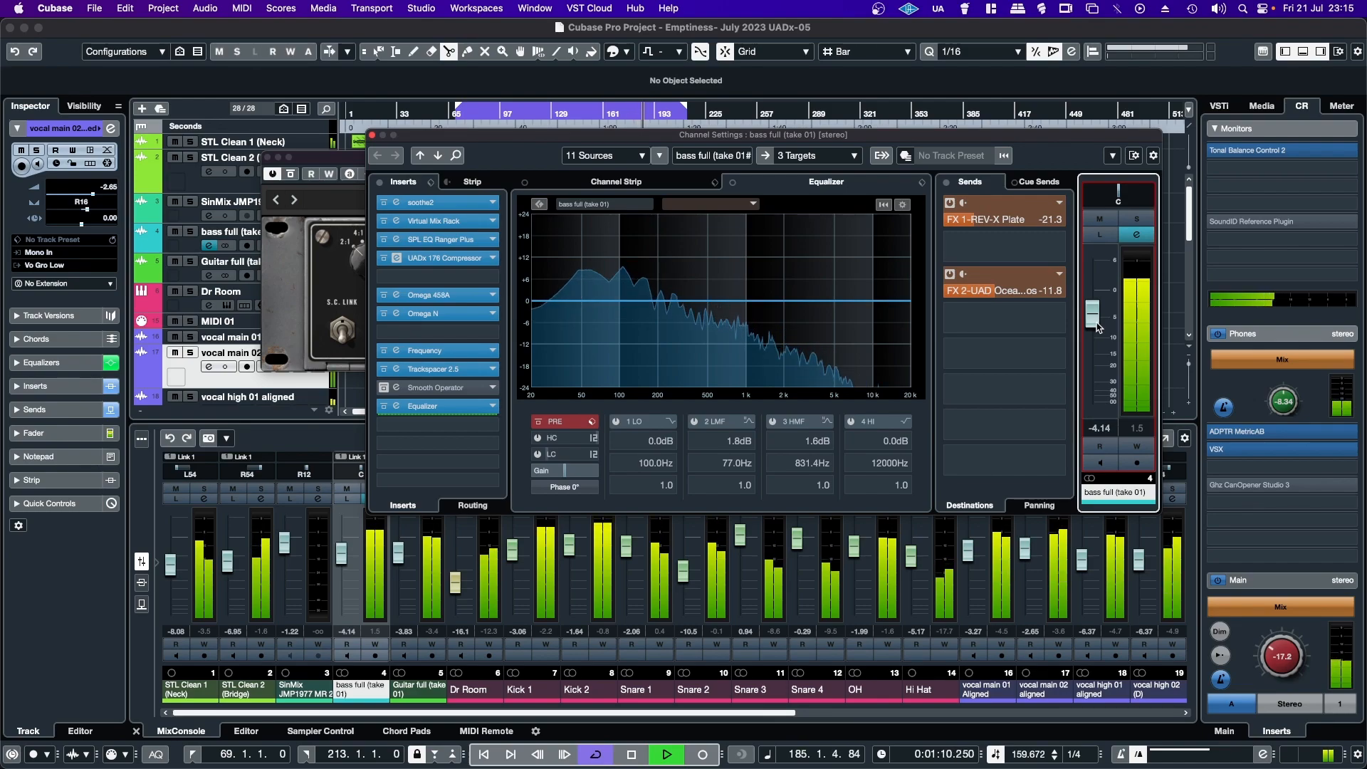
click(293, 162)
click(267, 157)
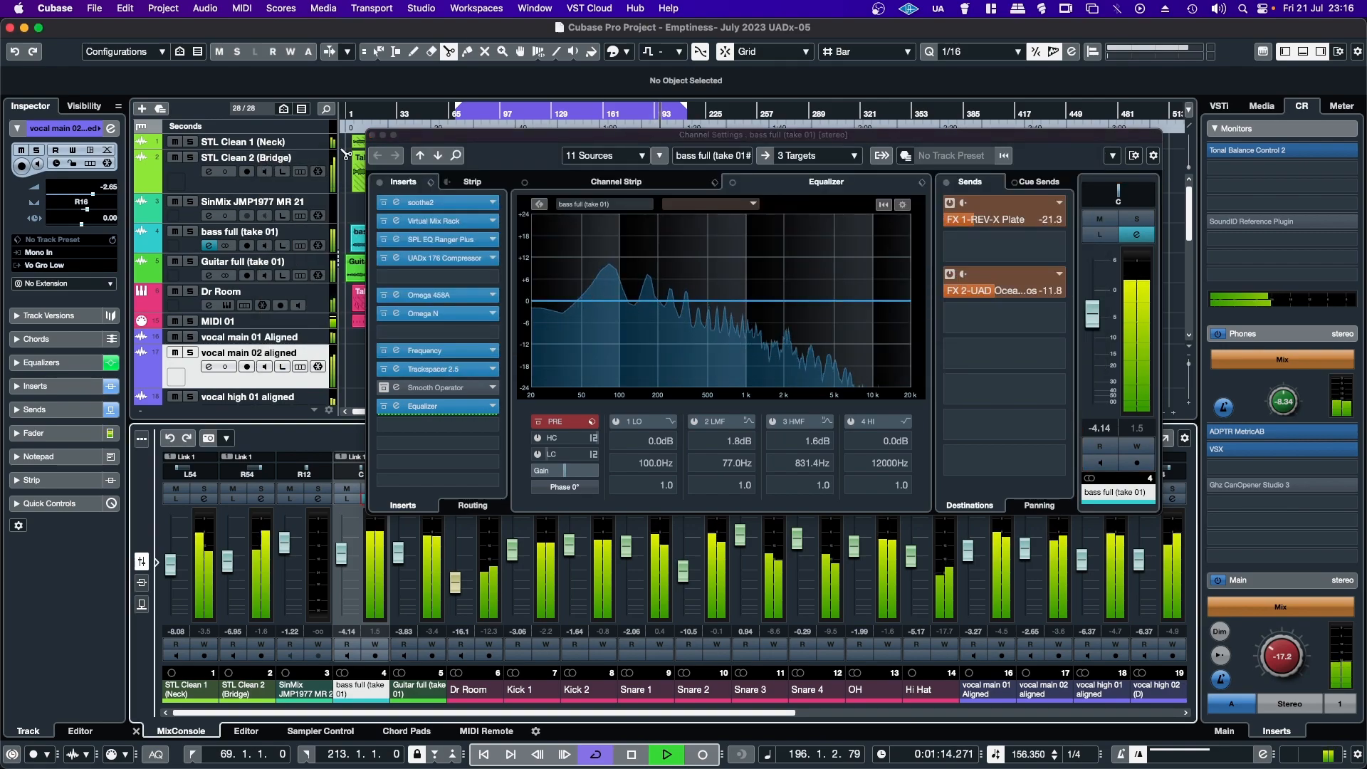
click(371, 135)
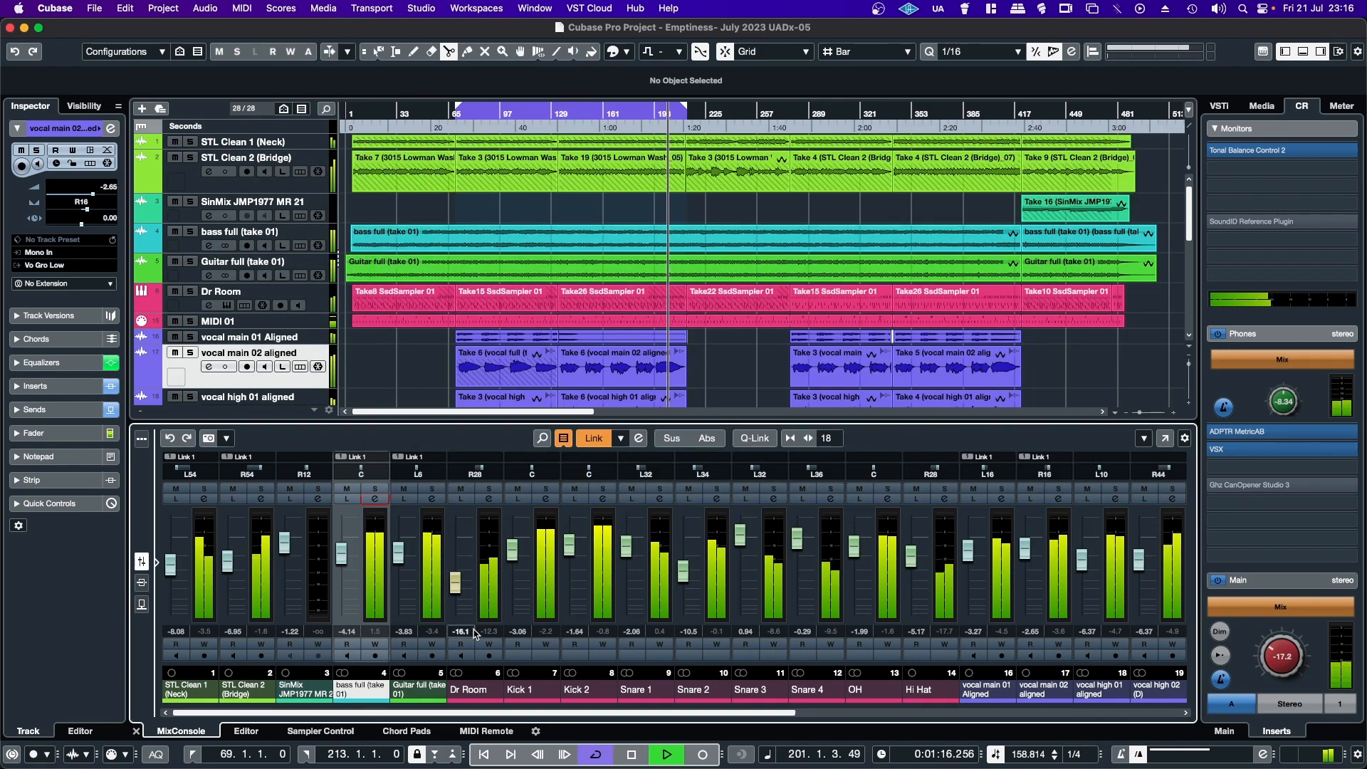
Inspect and close the Guitar full (take 01) channel settings, and lower the bass full fader to -5.18 dB.
click(432, 499)
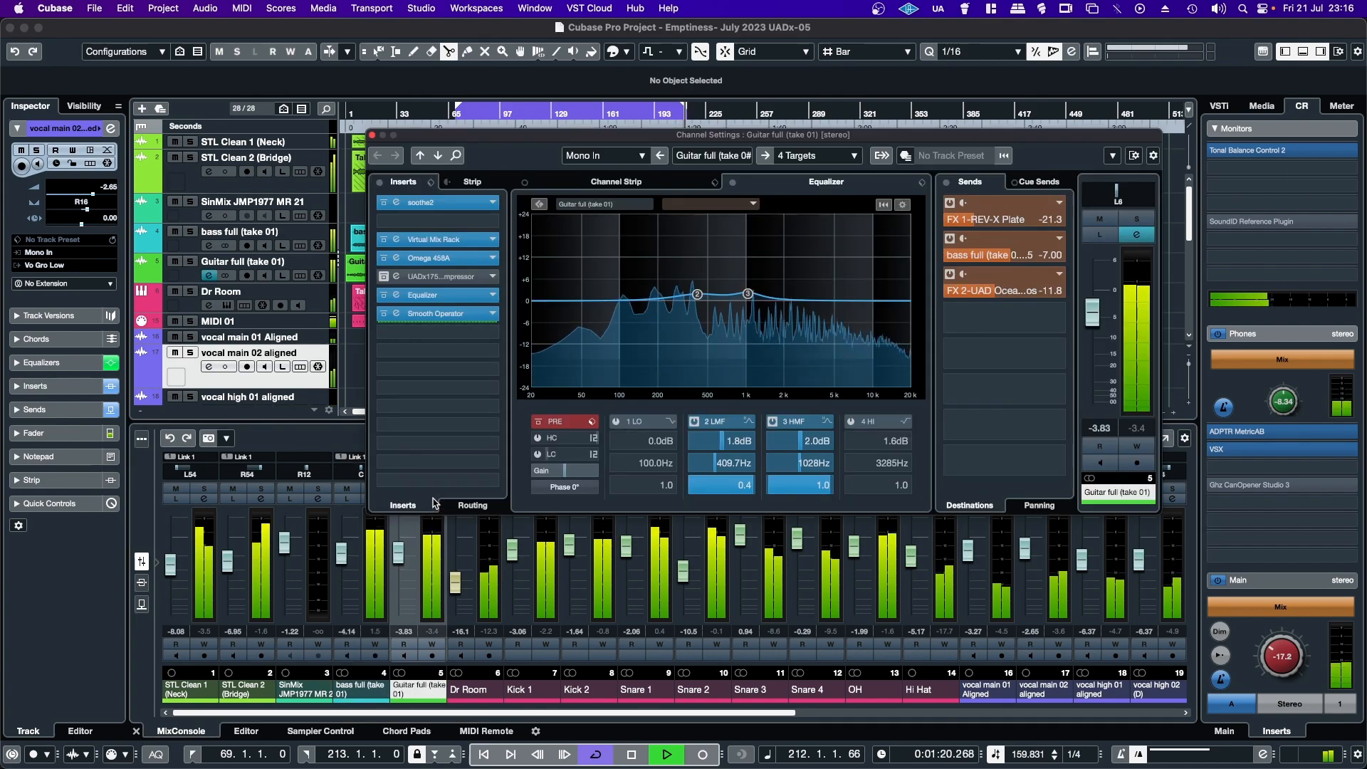
click(371, 135)
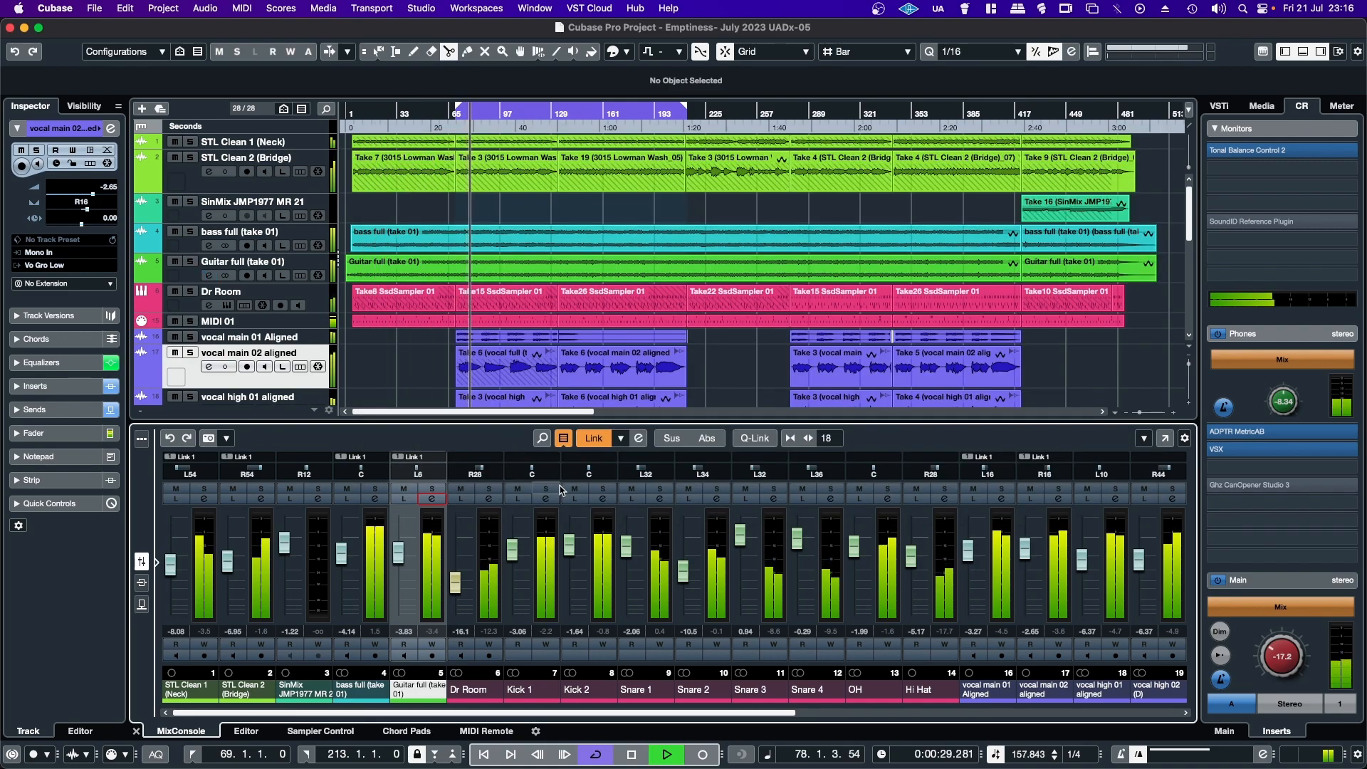
drag(341, 557, 341, 566)
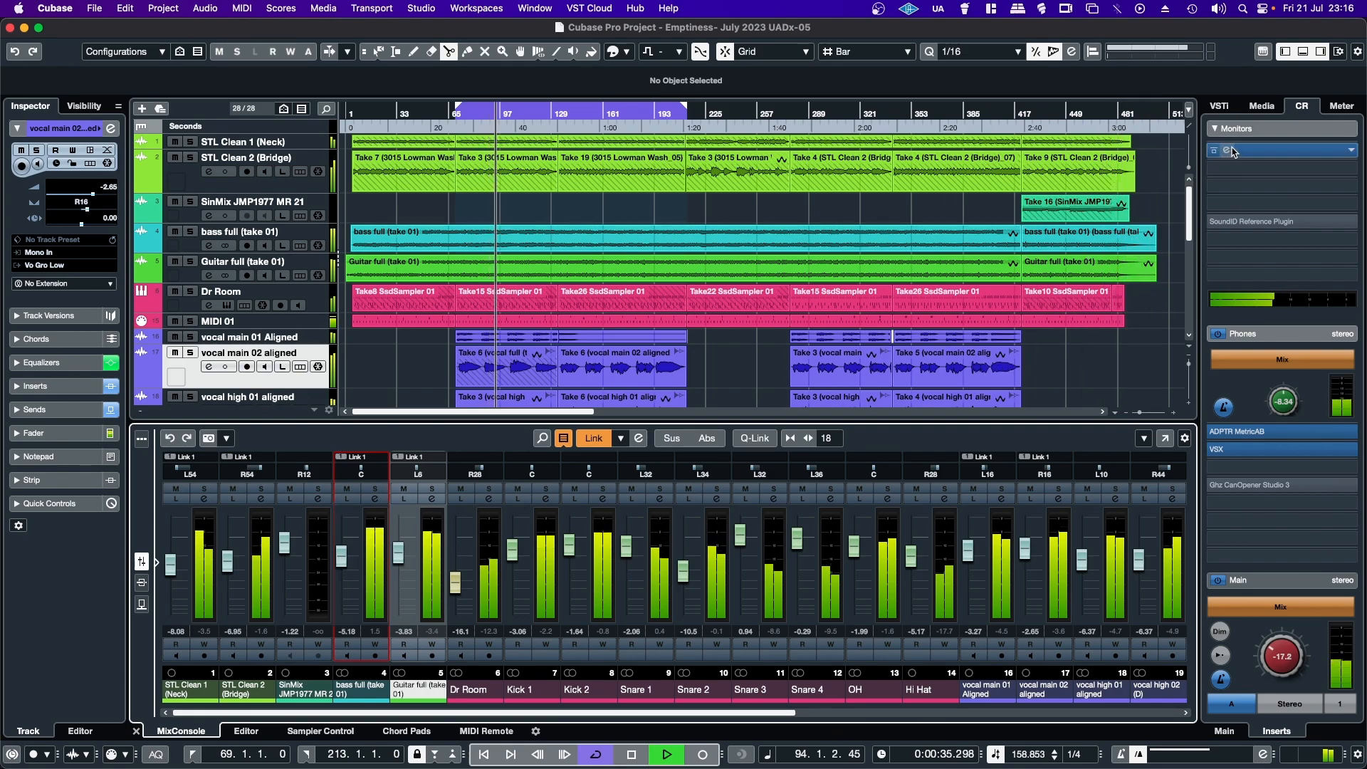
Check the mix's frequency balance in Tonal Balance Control 2, close it, and extend the loop range's end to bar 277.
click(1324, 151)
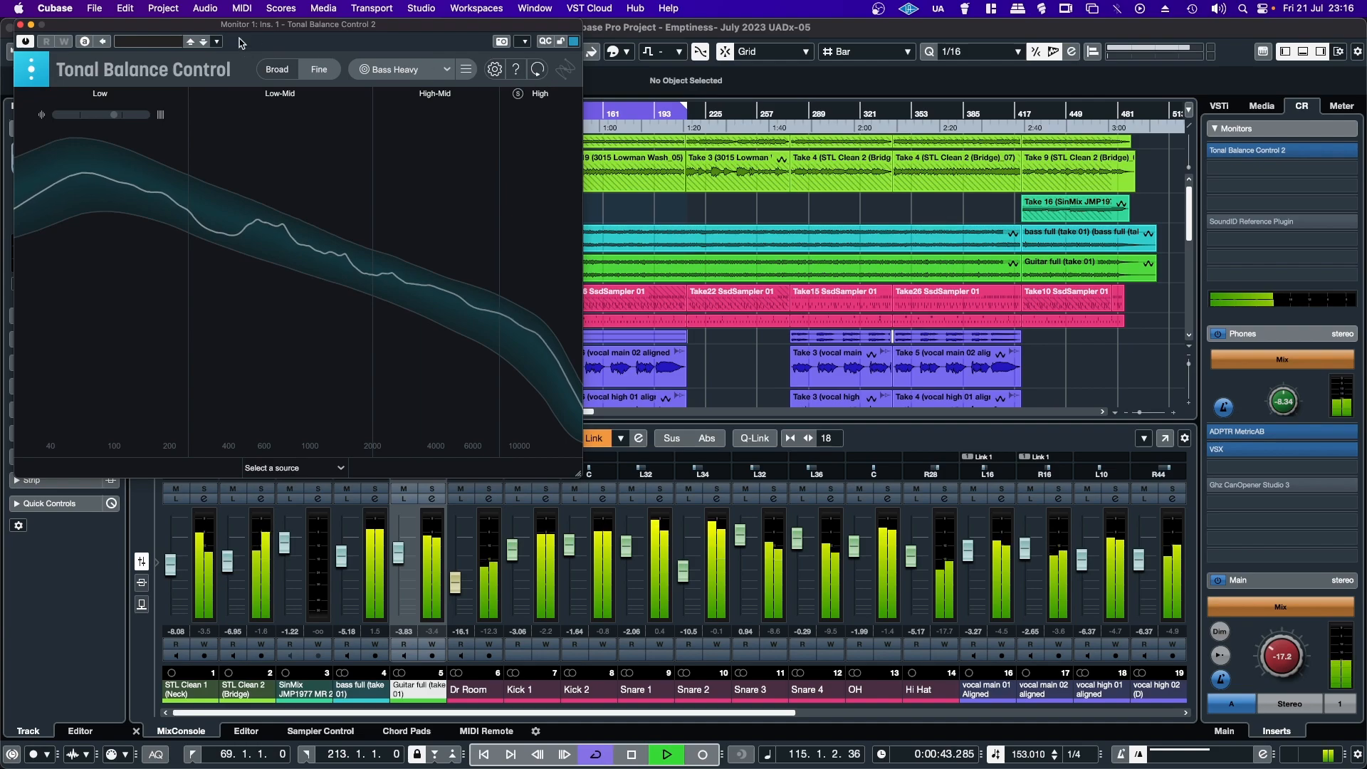
click(21, 25)
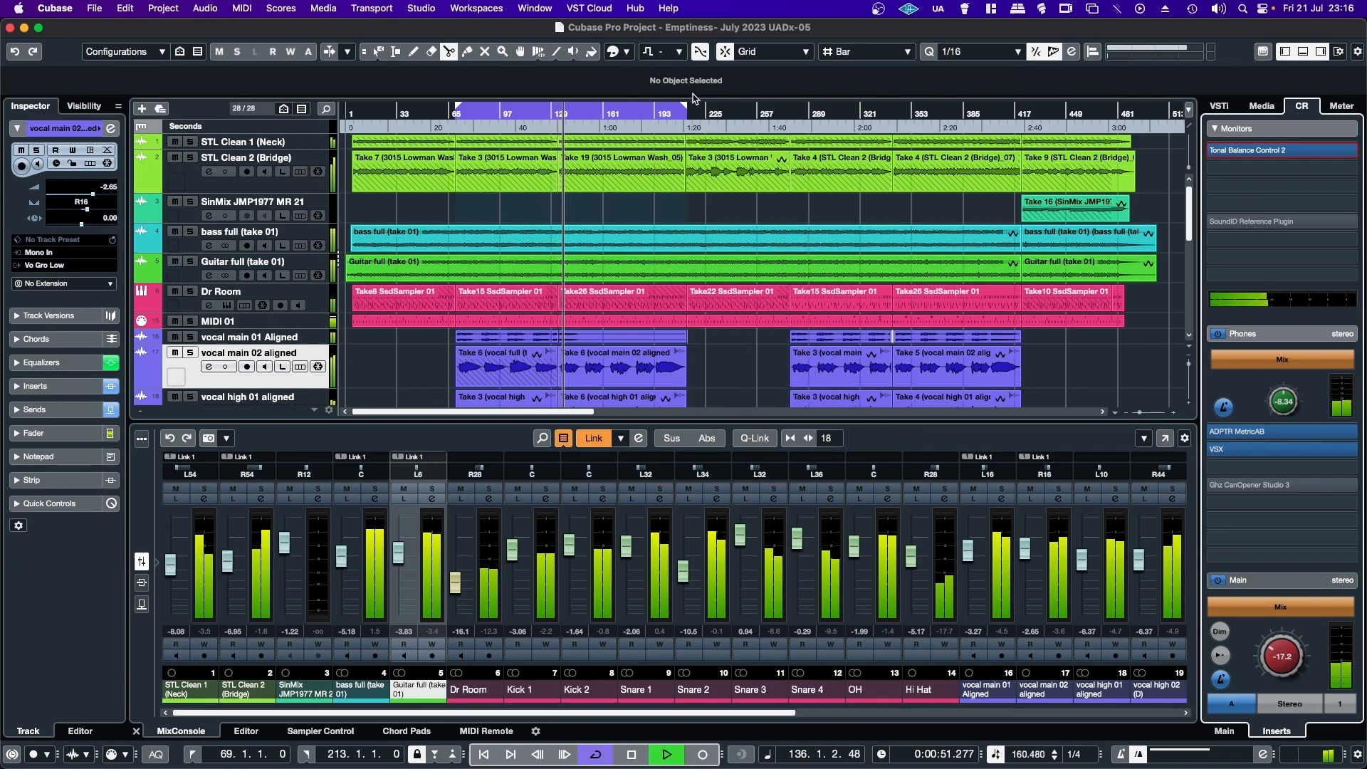
drag(685, 108, 791, 130)
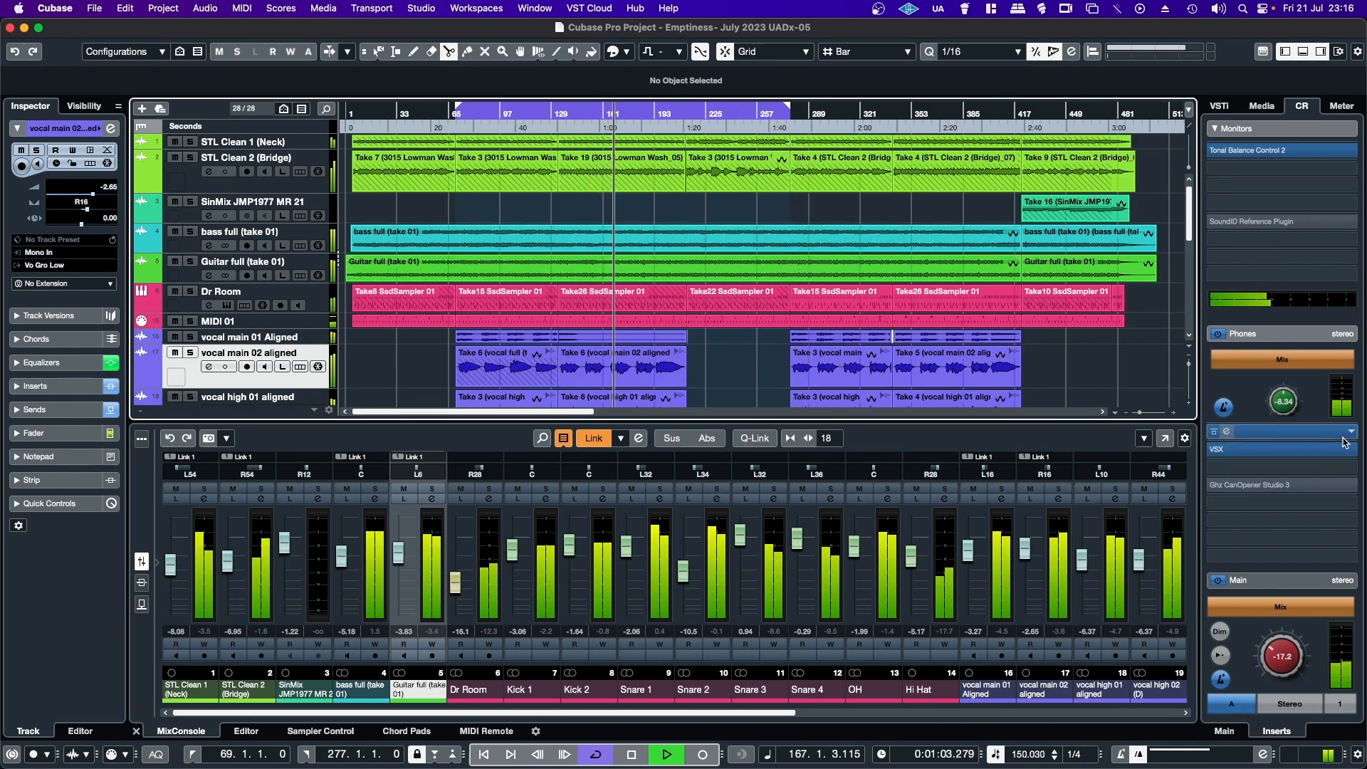
Open VSX on the headphone output, examine the selected monitoring room, and close it.
click(1310, 450)
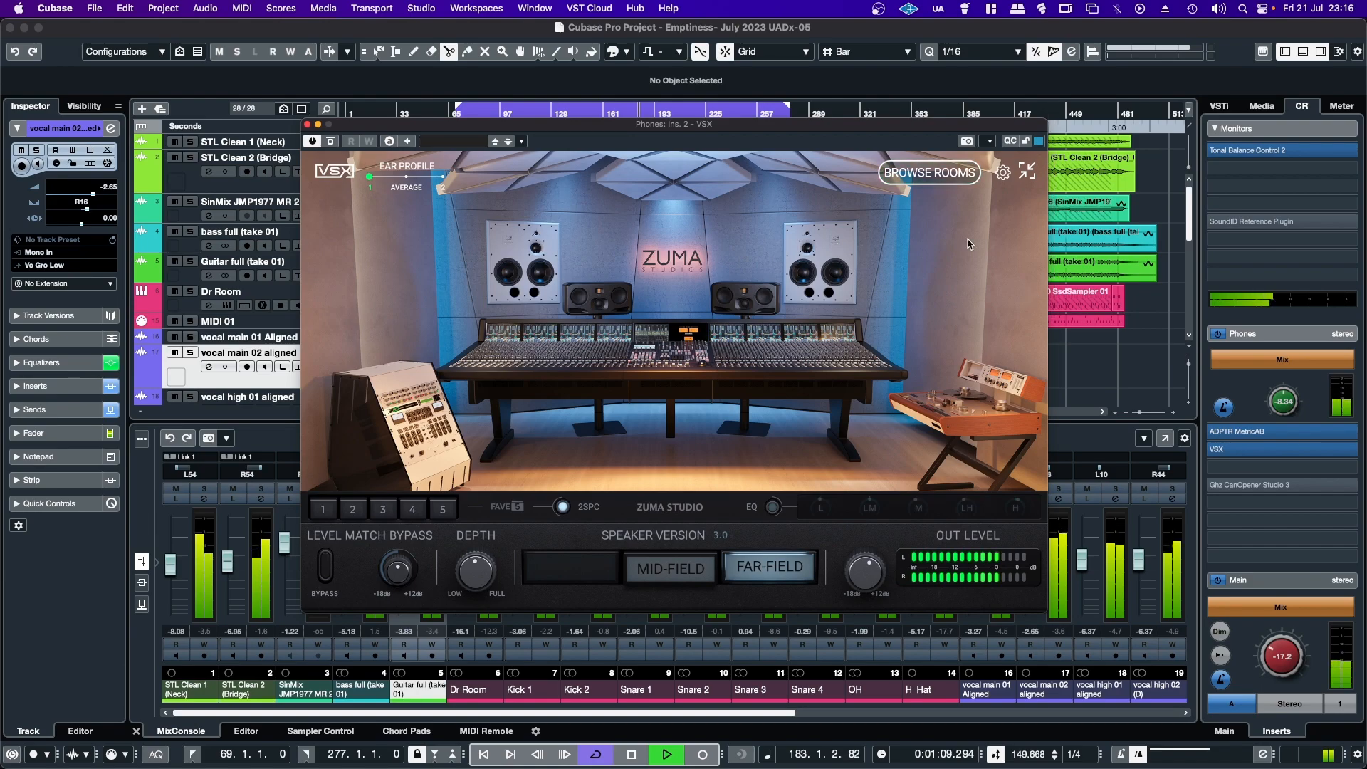
click(308, 124)
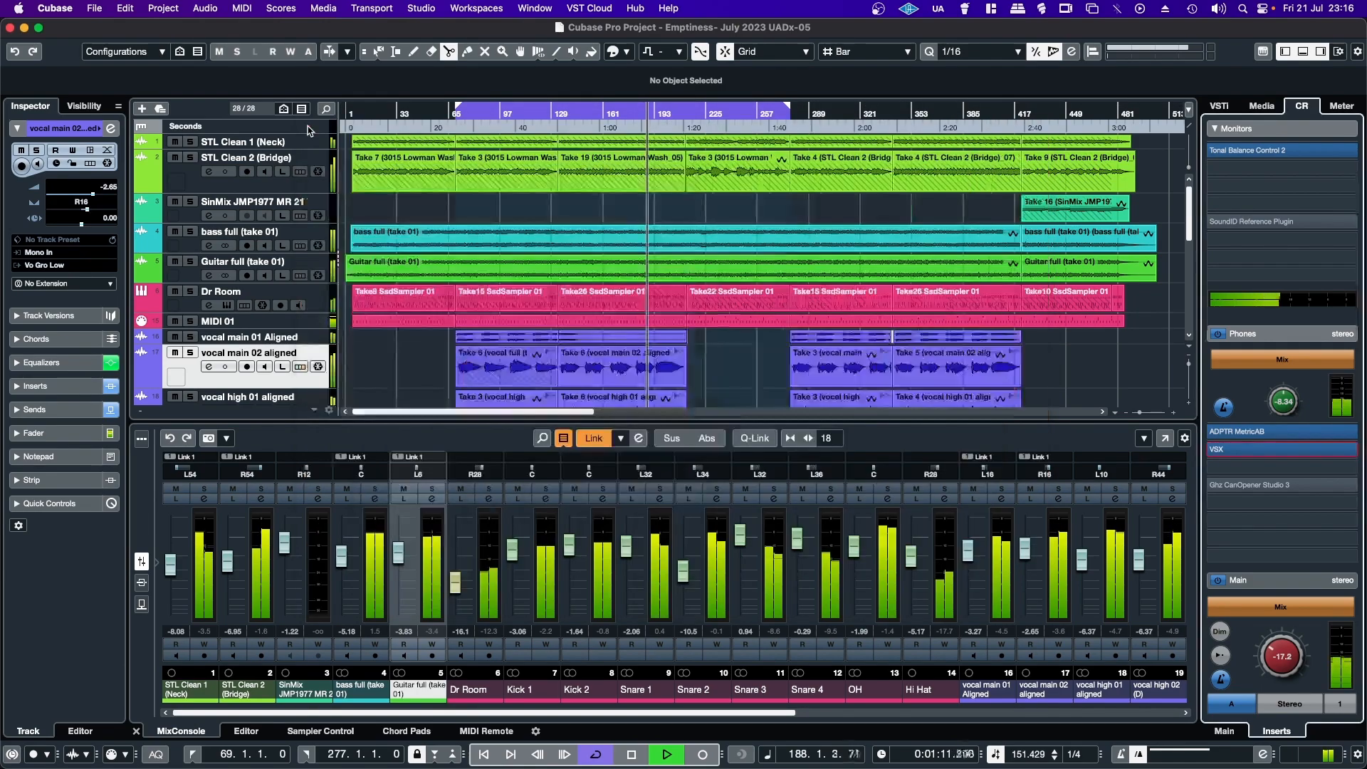
Fine-tune the Guitar full (take 01) fader during playback to -3.48 dB.
drag(417, 412, 425, 415)
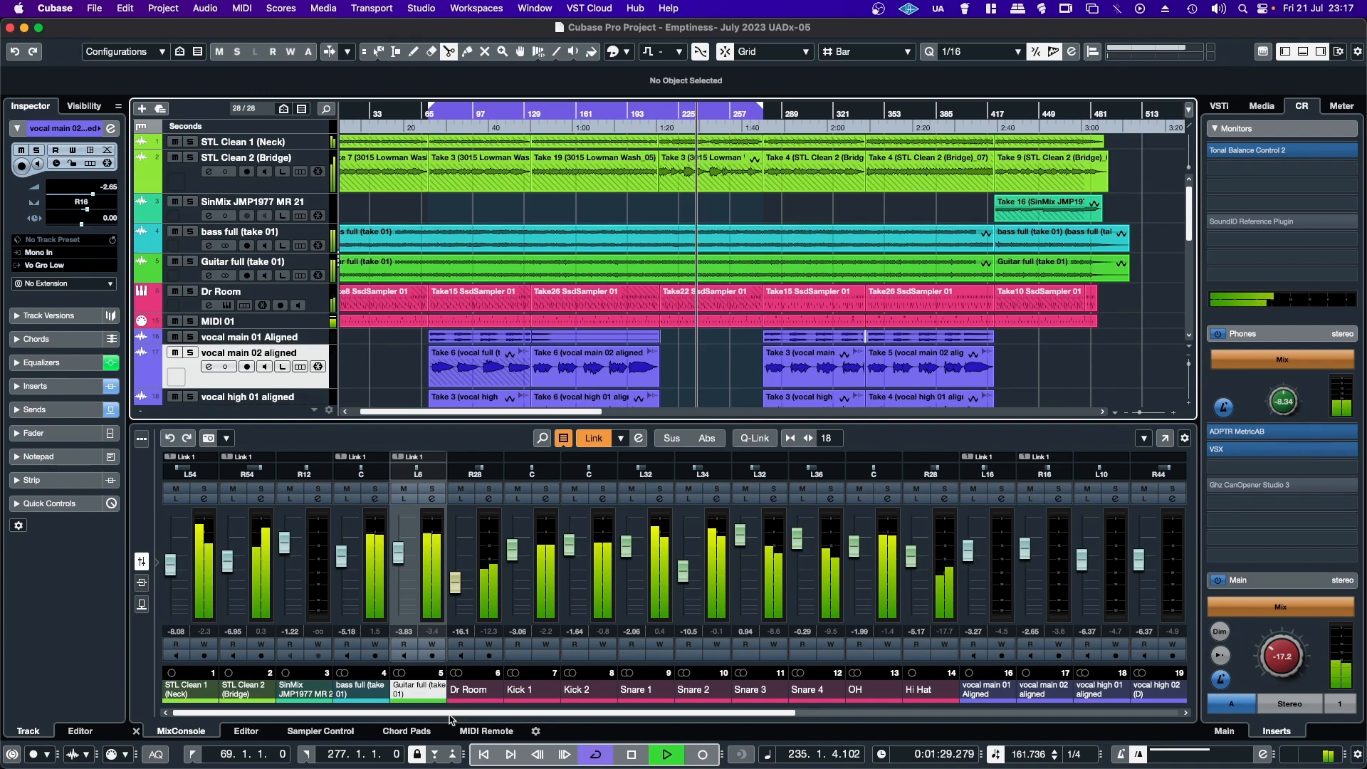
click(399, 562)
drag(397, 561, 396, 559)
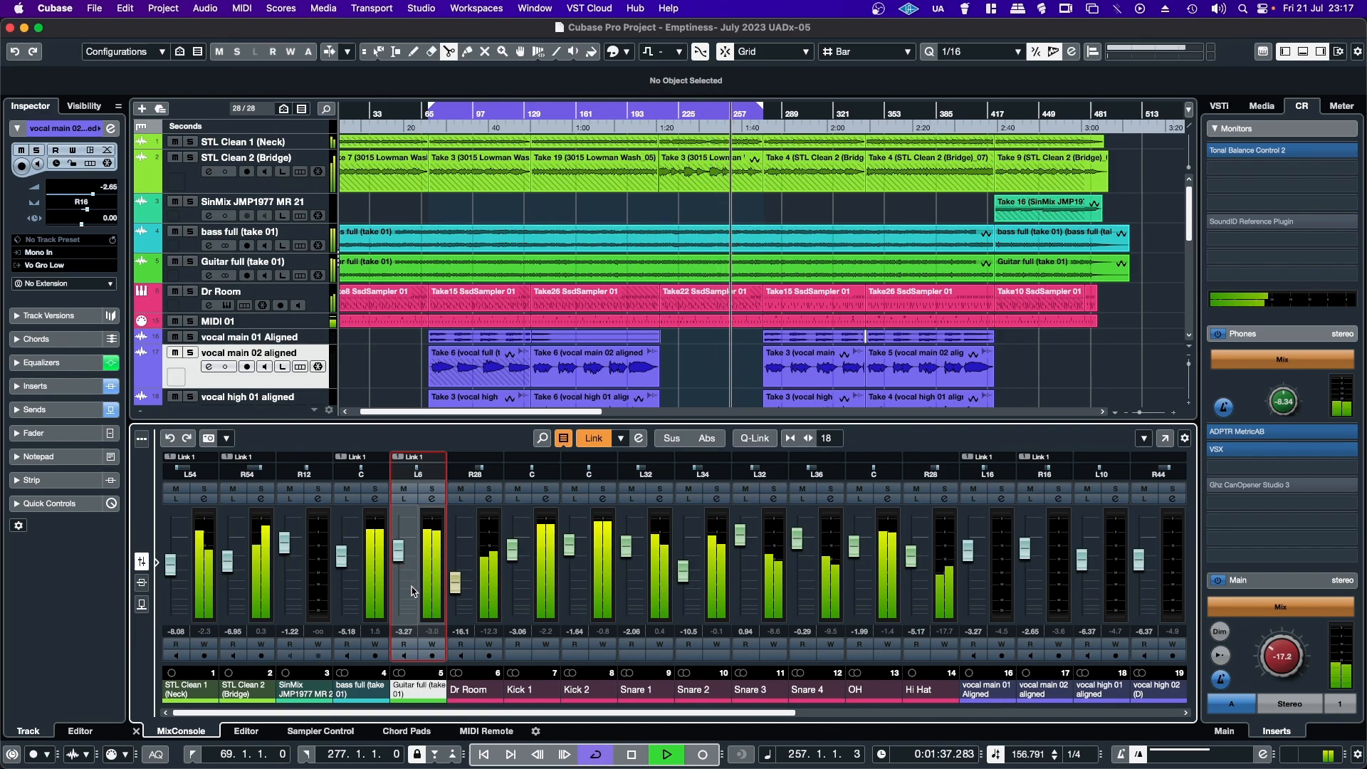
drag(397, 560, 397, 560)
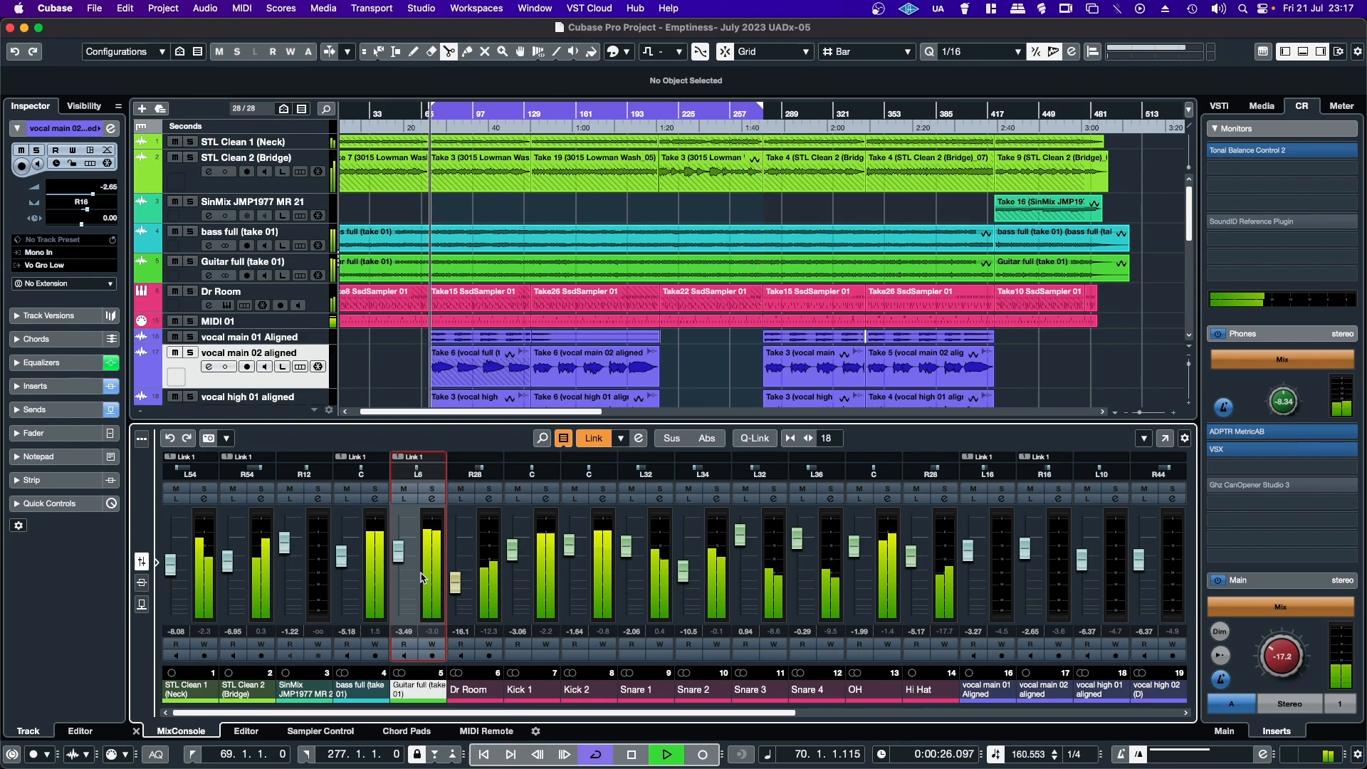
Stop playback and bring the end of the arrangement and the mixer's group channels into view.
click(631, 754)
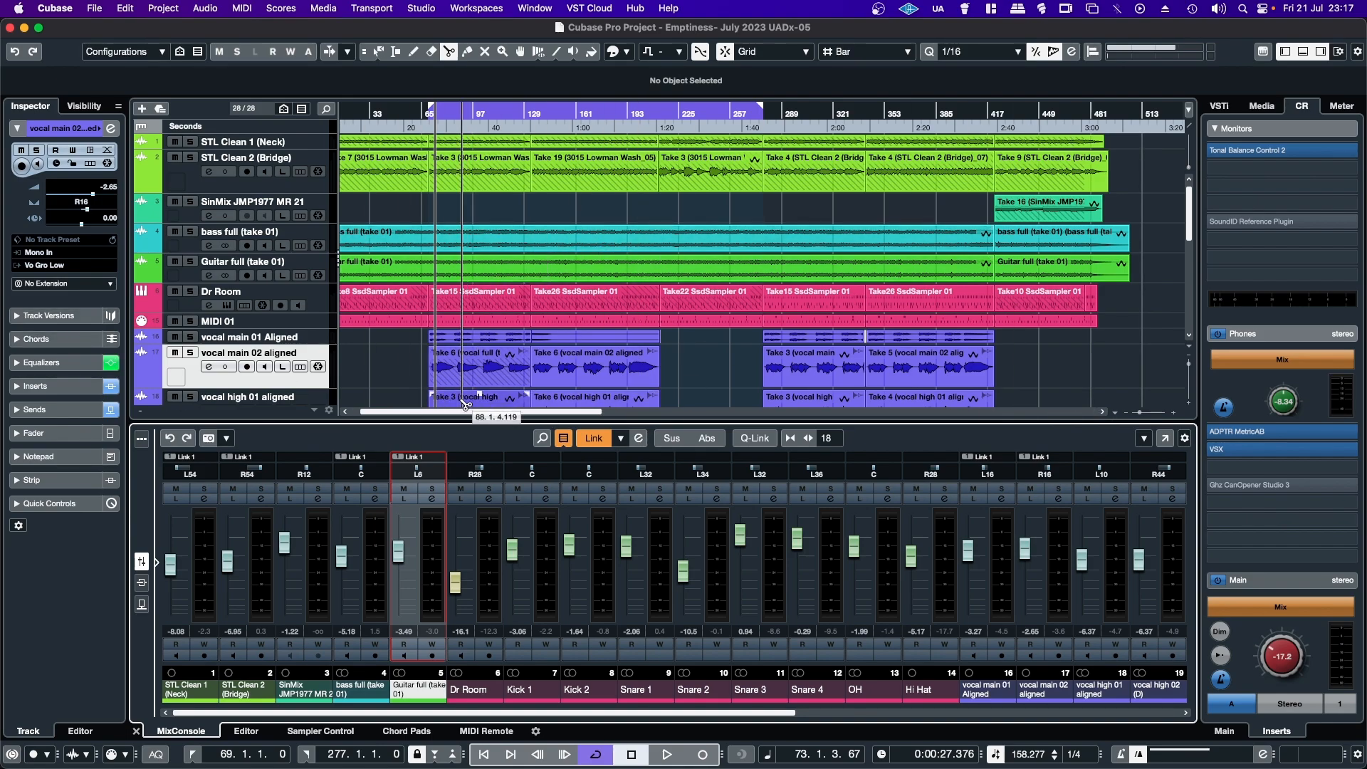
drag(462, 415, 588, 416)
scroll(810, 667, right, 10)
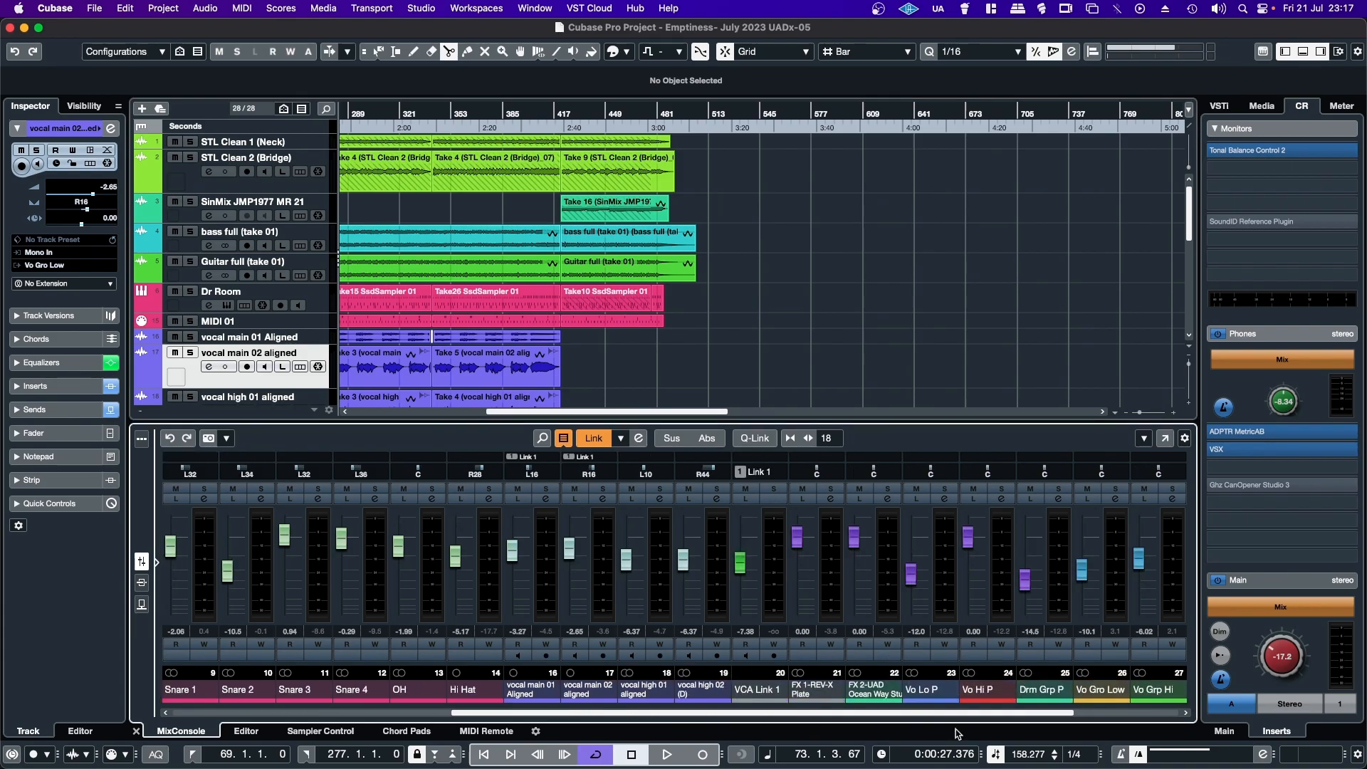